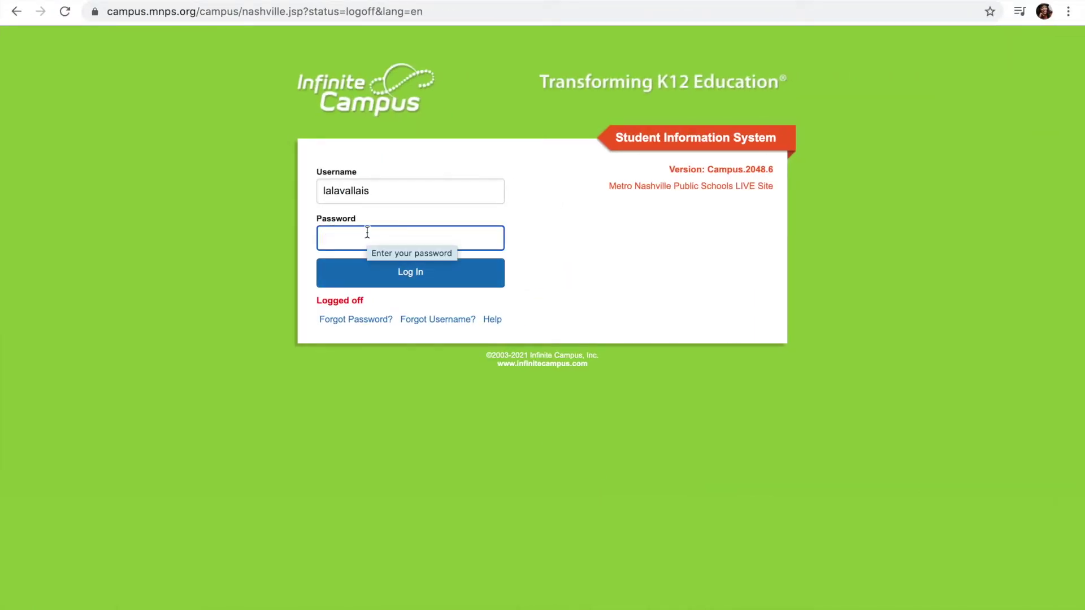
# - Log in with the account password and switch to the Campus Tools application
pyautogui.write('•••••••••')
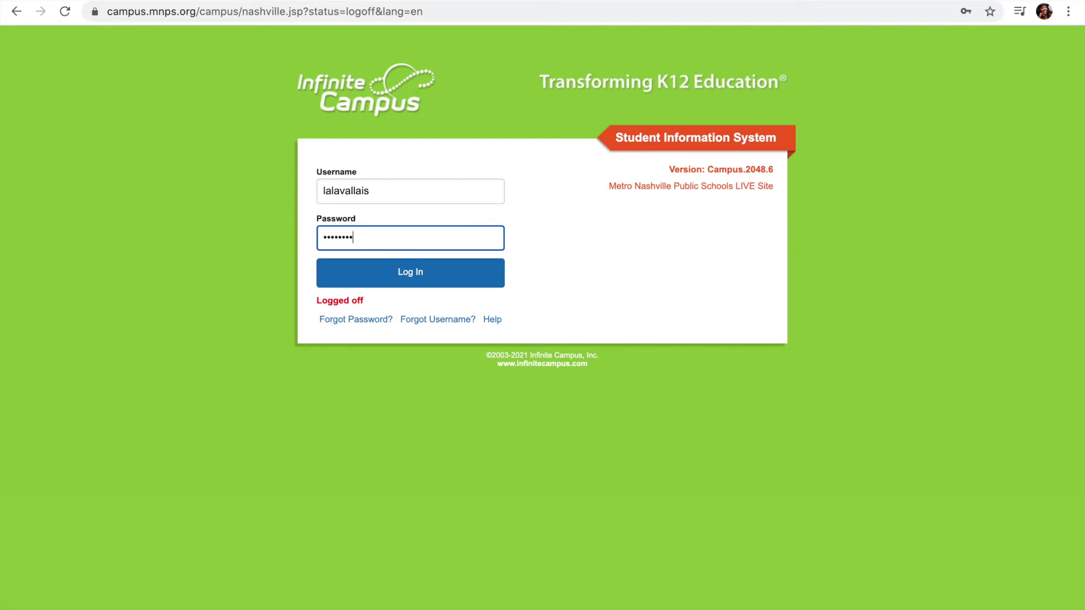
pyautogui.press('Return')
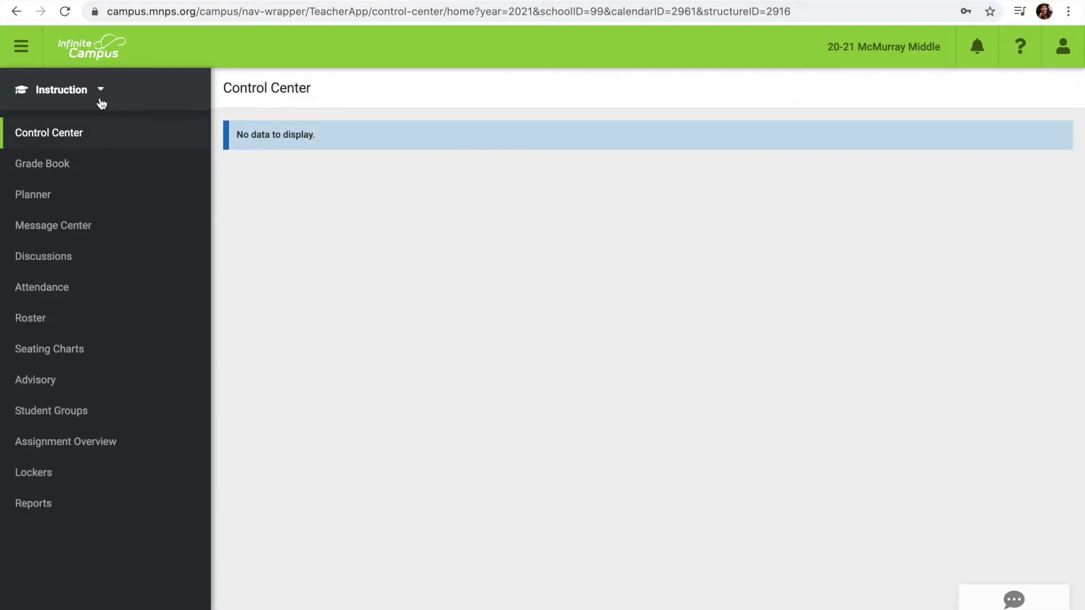
pyautogui.click(100, 92)
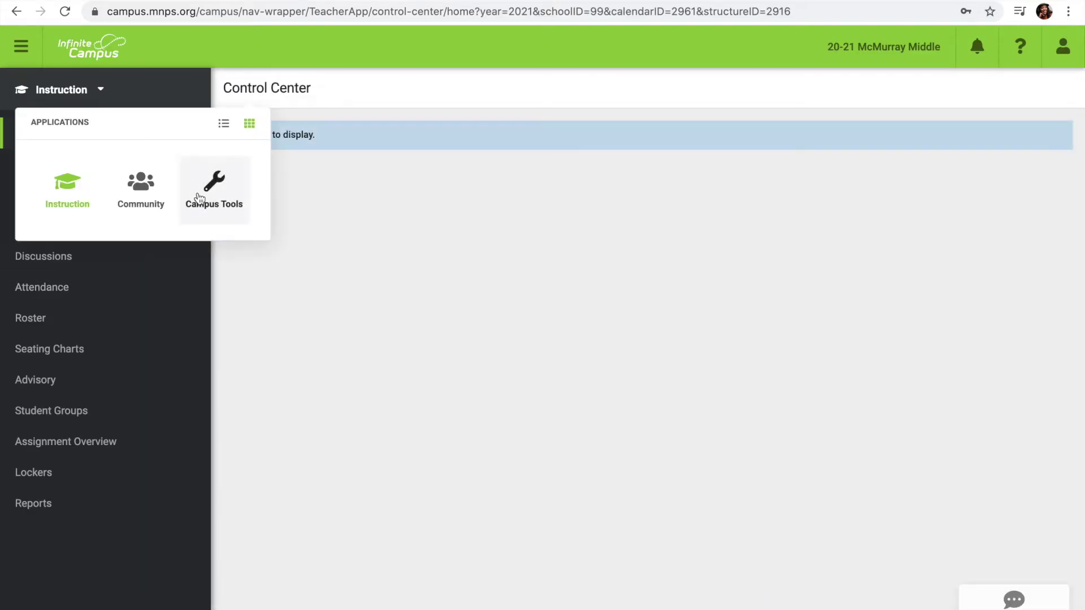
pyautogui.click(226, 207)
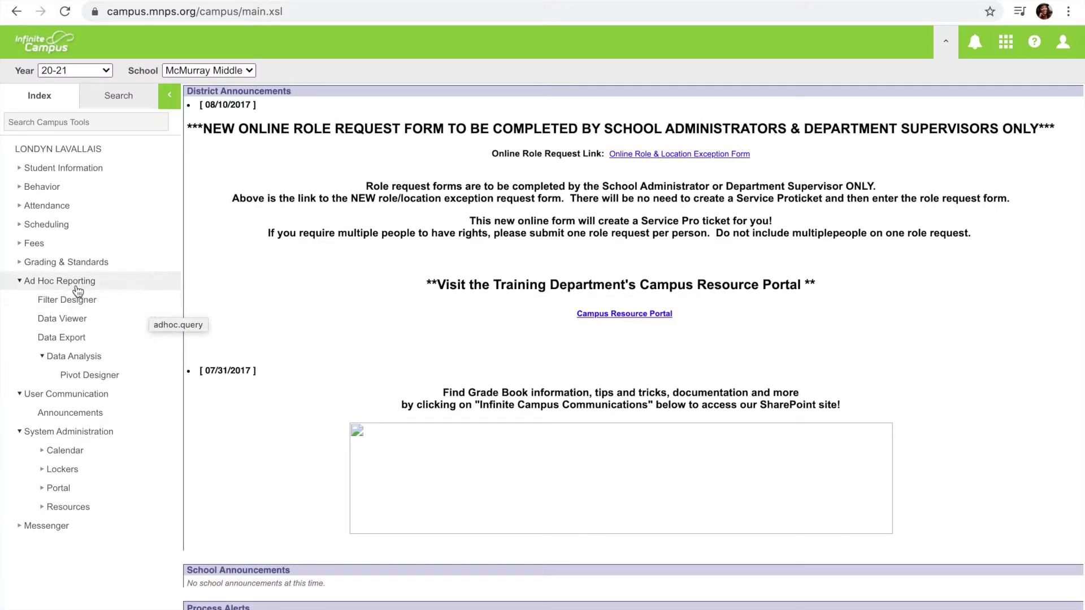
# - Collapse the User Communication and System Administration groups and open the Filter Designer under Ad Hoc Reporting
pyautogui.click(21, 286)
pyautogui.click(22, 300)
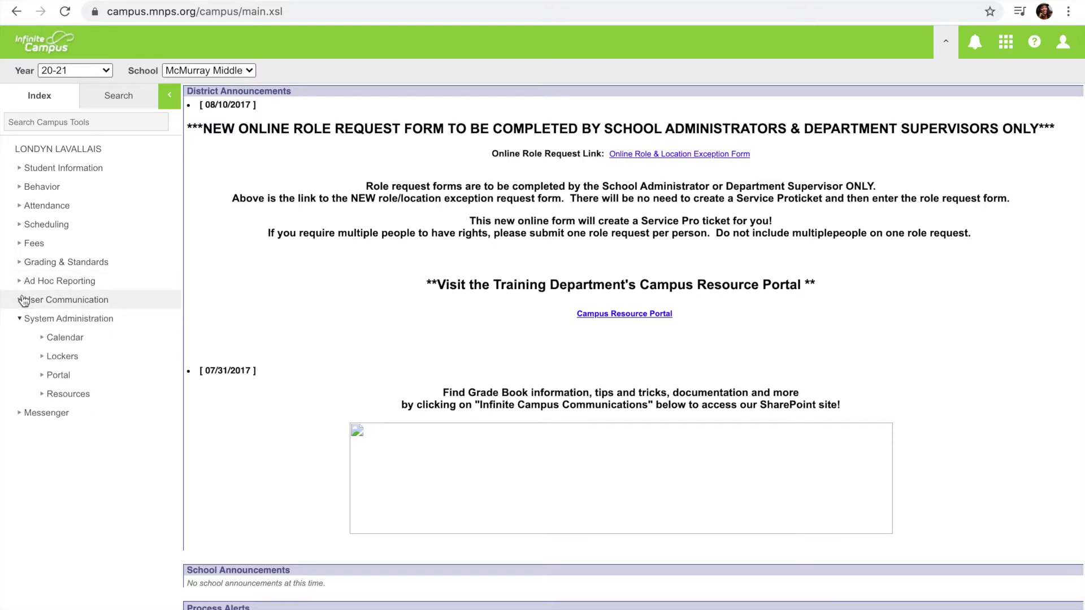
pyautogui.click(20, 319)
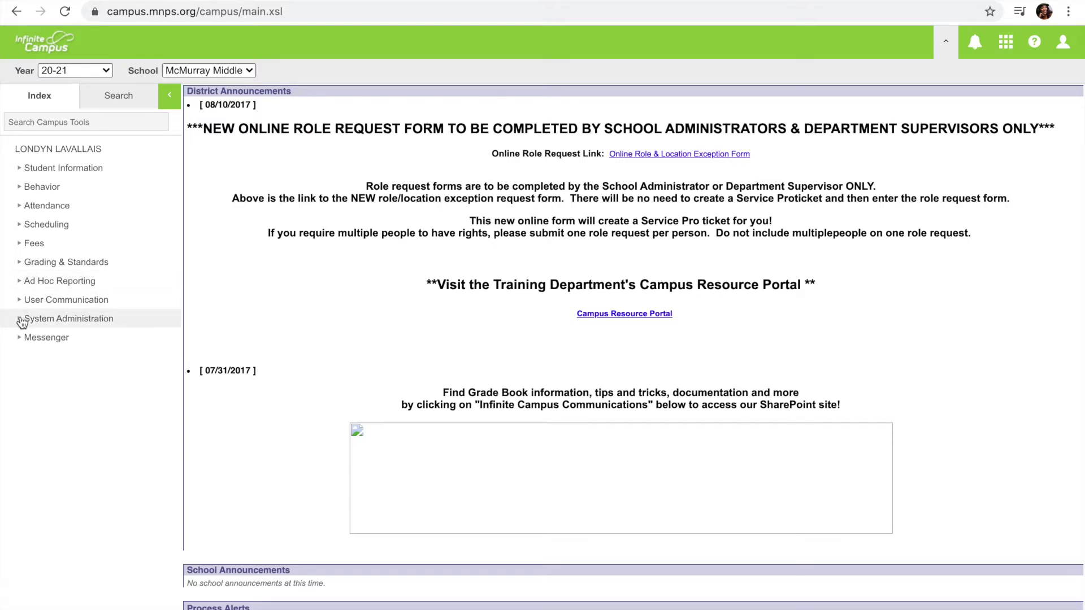
pyautogui.click(22, 285)
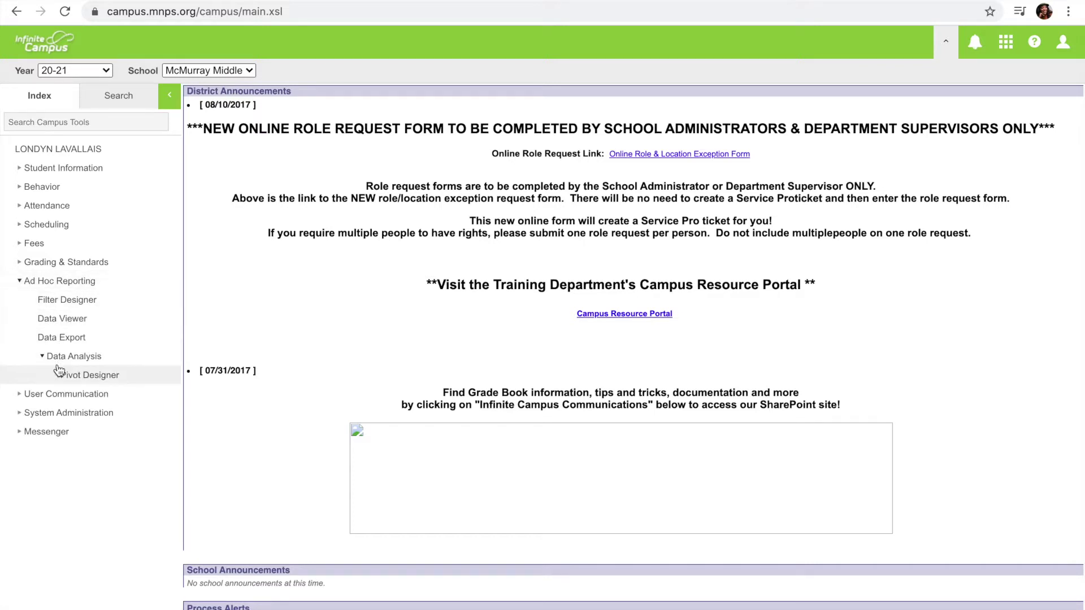
pyautogui.click(115, 312)
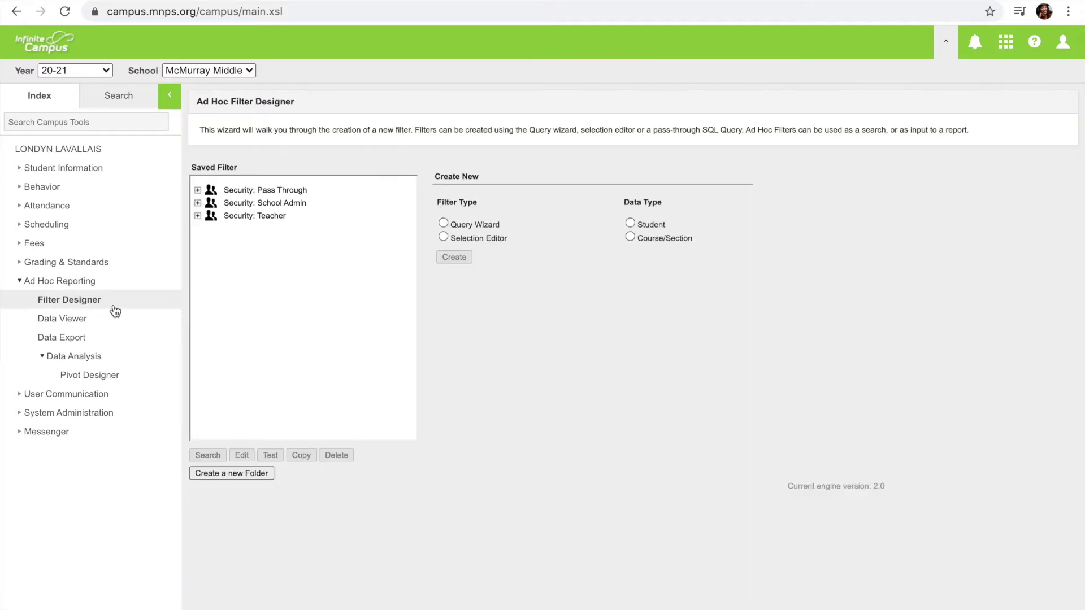
# - Create a new filter of type Selection Editor with data type Student, and begin entering its selection name
pyautogui.click(443, 237)
pyautogui.click(630, 224)
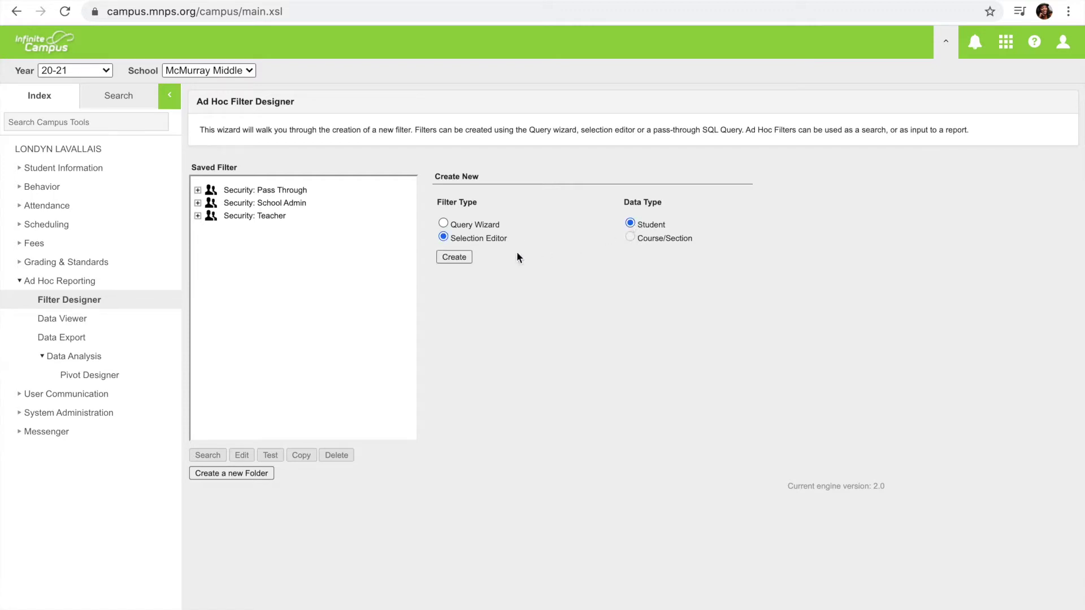
pyautogui.click(457, 260)
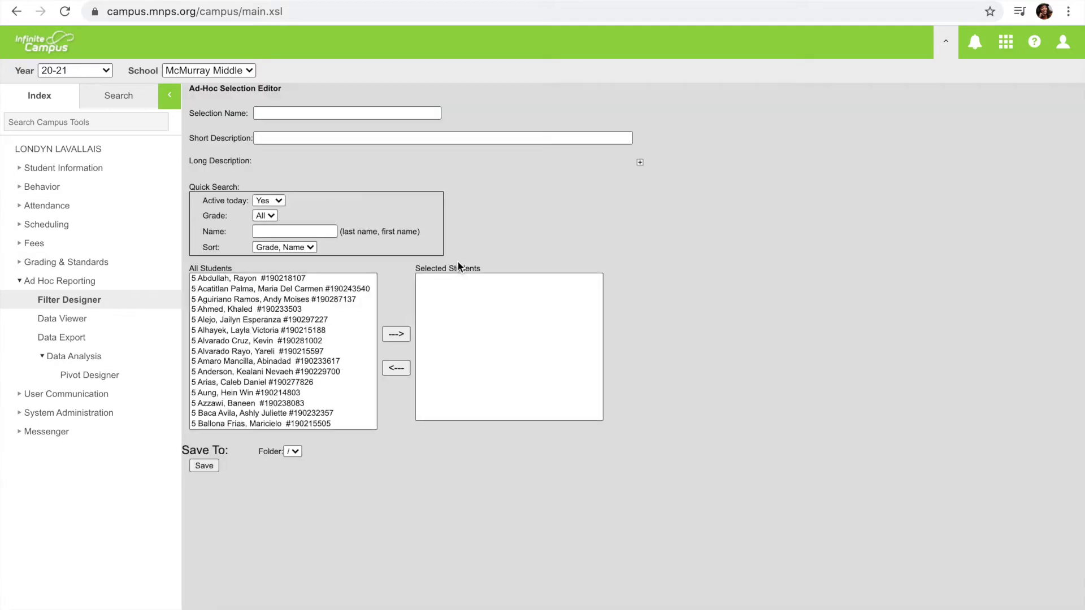
pyautogui.click(318, 112)
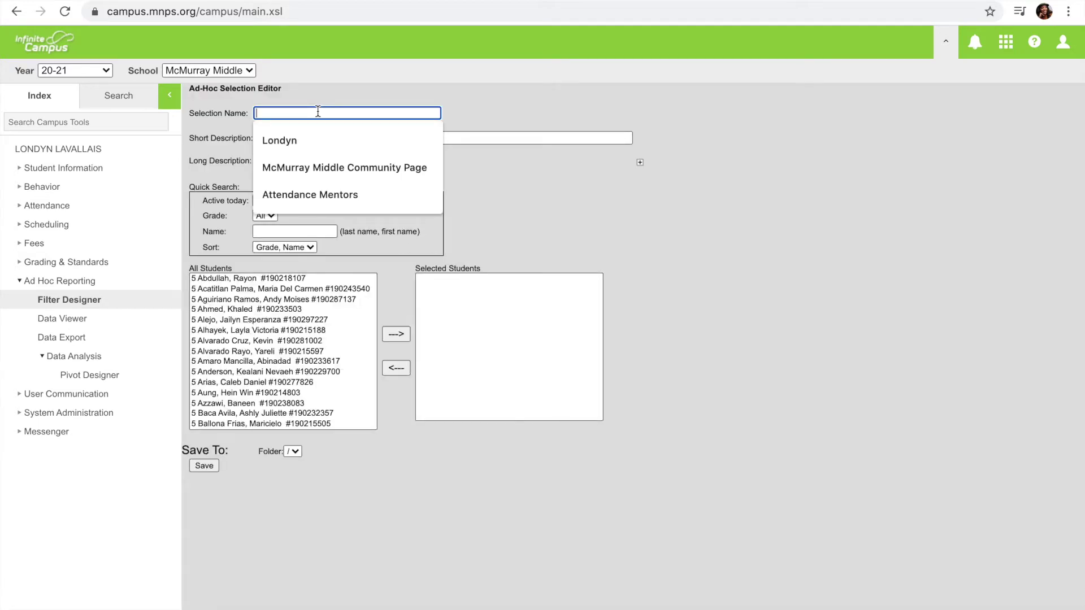
pyautogui.write('Navigator Calls')
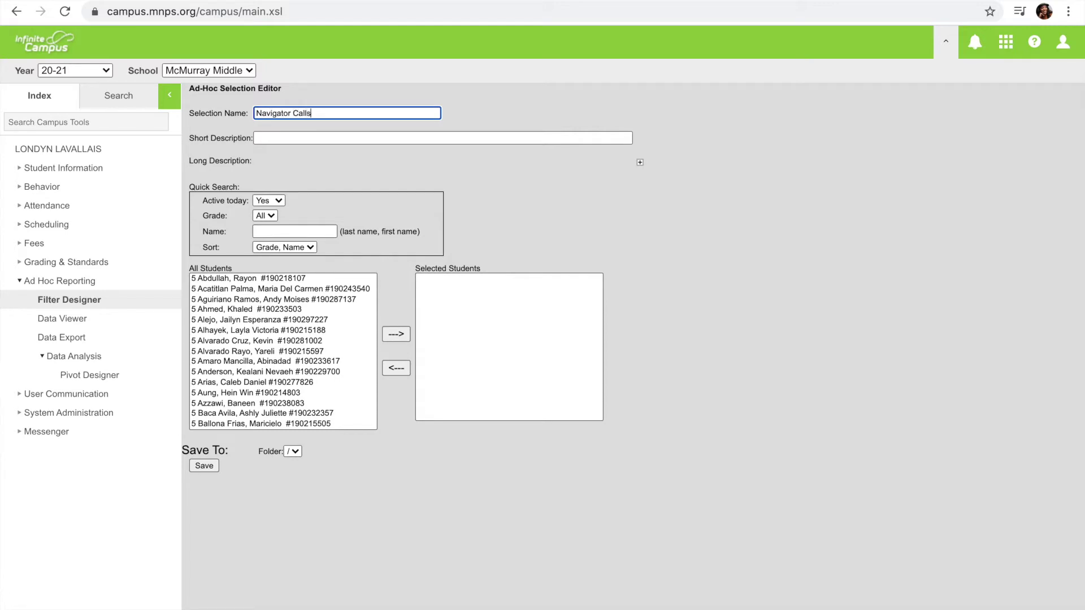
pyautogui.press('BackSpace')
pyautogui.press('BackSpace')
pyautogui.press('BackSpace')
pyautogui.press('BackSpace')
pyautogui.write('Students')
pyautogui.press('BackSpace')
pyautogui.press('BackSpace')
pyautogui.press('BackSpace')
pyautogui.press('BackSpace')
pyautogui.press('BackSpace')
pyautogui.press('BackSpace')
pyautogui.press('BackSpace')
pyautogui.press('BackSpace')
pyautogui.press('BackSpace')
pyautogui.press('BackSpace')
pyautogui.press('BackSpace')
pyautogui.press('BackSpace')
pyautogui.press('BackSpace')
pyautogui.press('BackSpace')
pyautogui.press('BackSpace')
pyautogui.press('BackSpace')
pyautogui.press('BackSpace')
pyautogui.press('BackSpace')
pyautogui.press('BackSpace')
# - Name the selection "Attendance Mentors" using the suggested entry, leaving the short description empty
pyautogui.write('A')
pyautogui.press('Down')
pyautogui.press('Return')
pyautogui.click(280, 138)
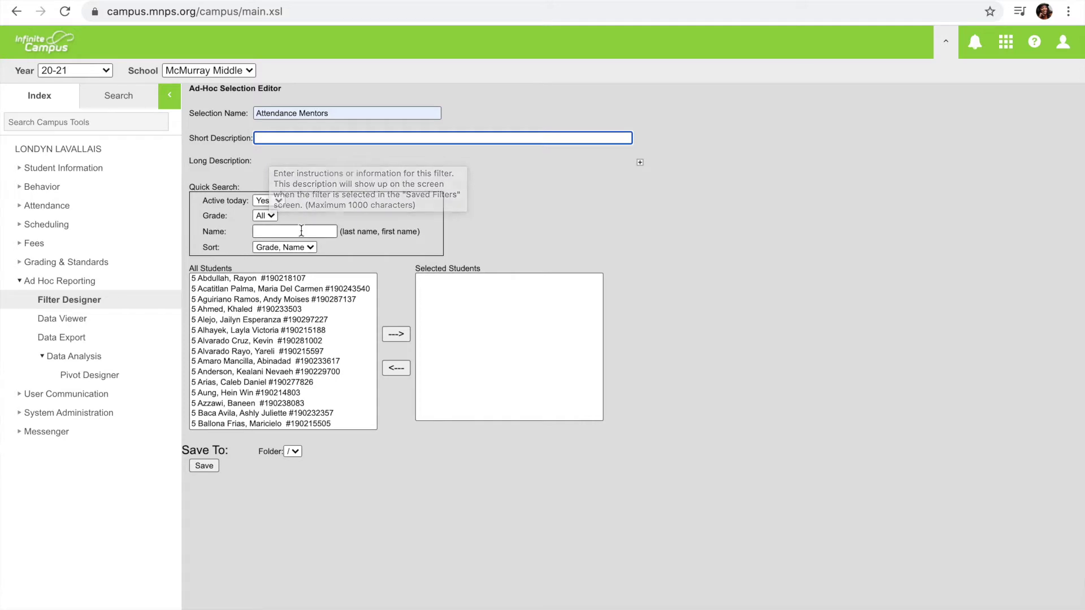
# - Limit the quick search list of students to grade 7
pyautogui.click(271, 216)
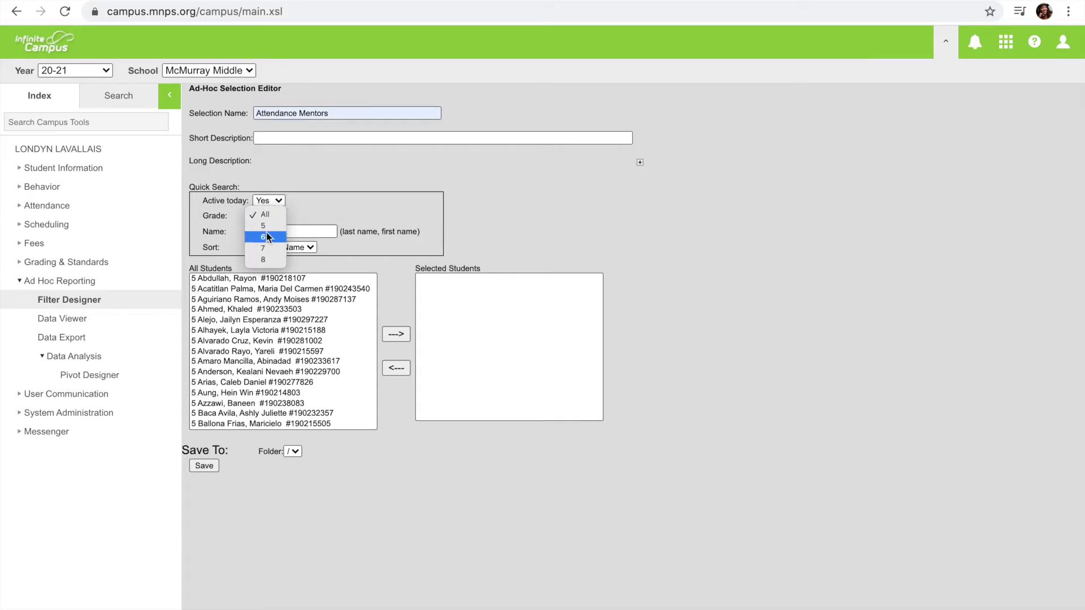
pyautogui.click(301, 214)
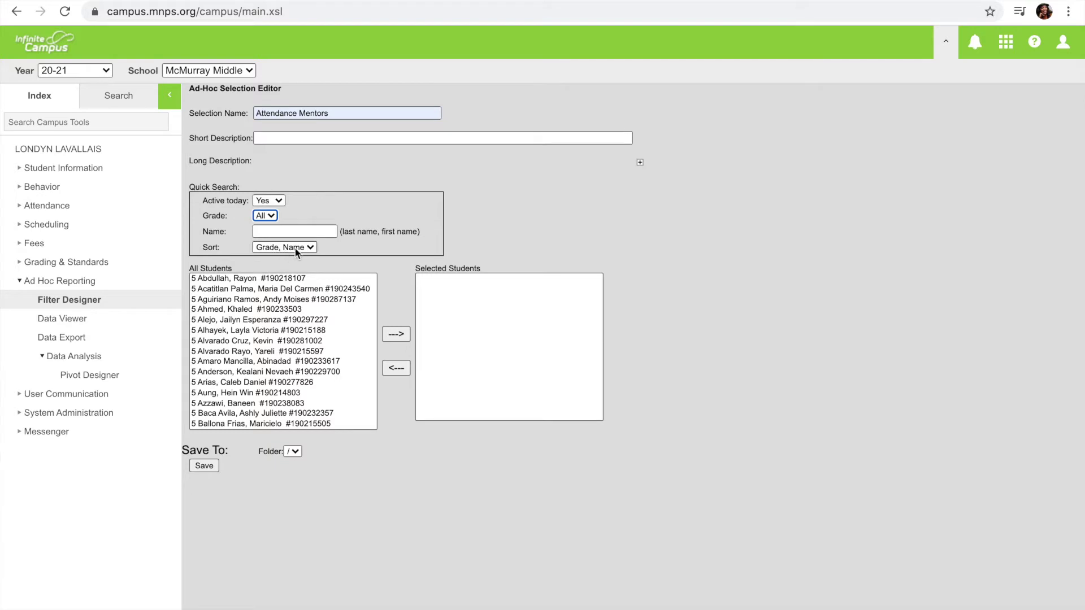
pyautogui.click(272, 218)
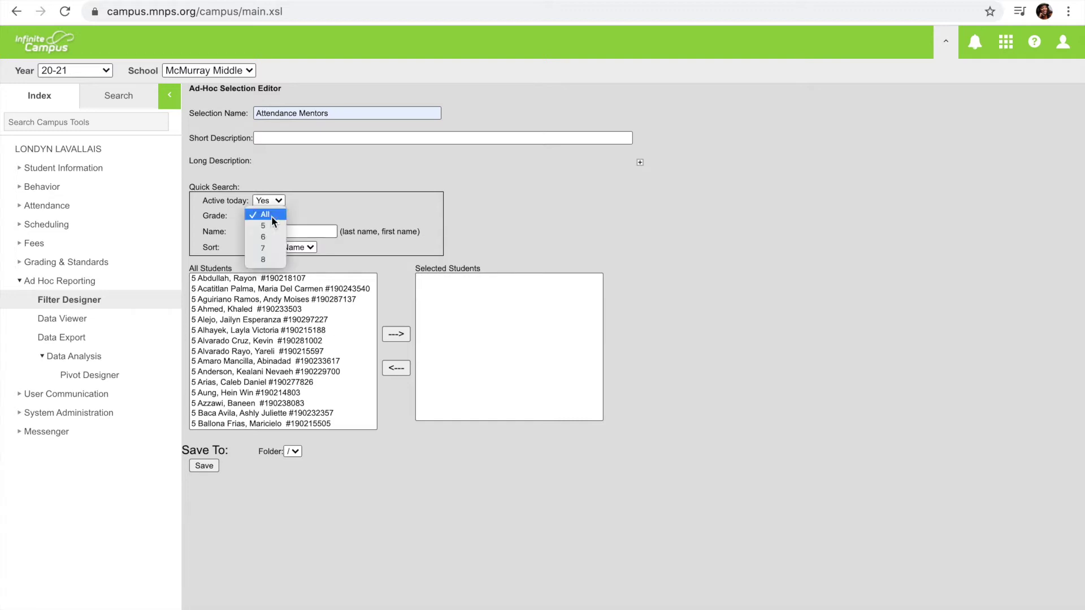
pyautogui.click(272, 249)
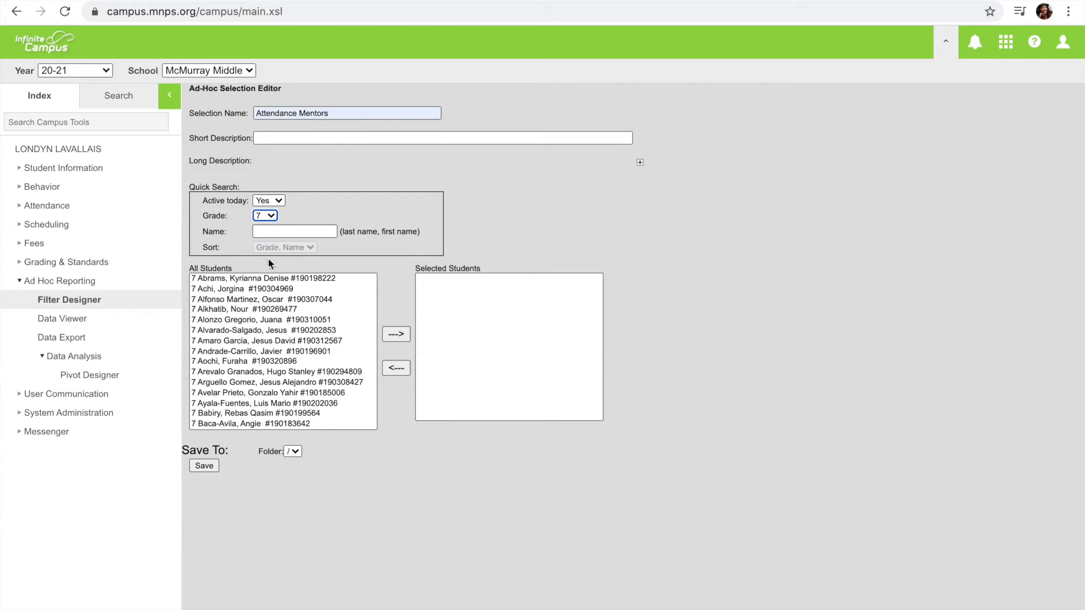
# - Add four grade 7 students to the selected students: one with an A surname, one with C and two with G
pyautogui.click(254, 384)
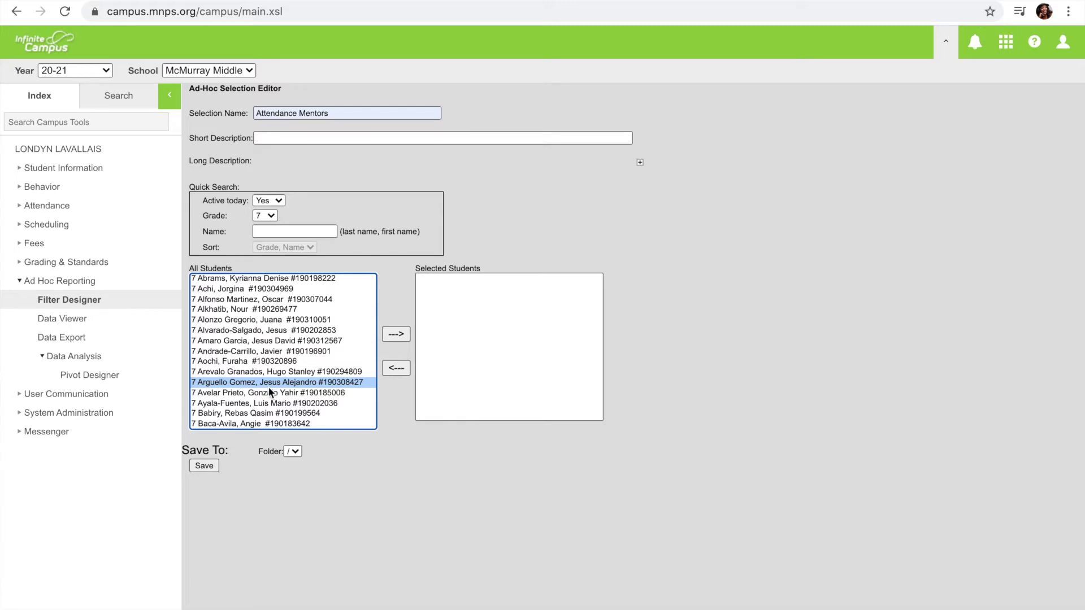
pyautogui.click(396, 335)
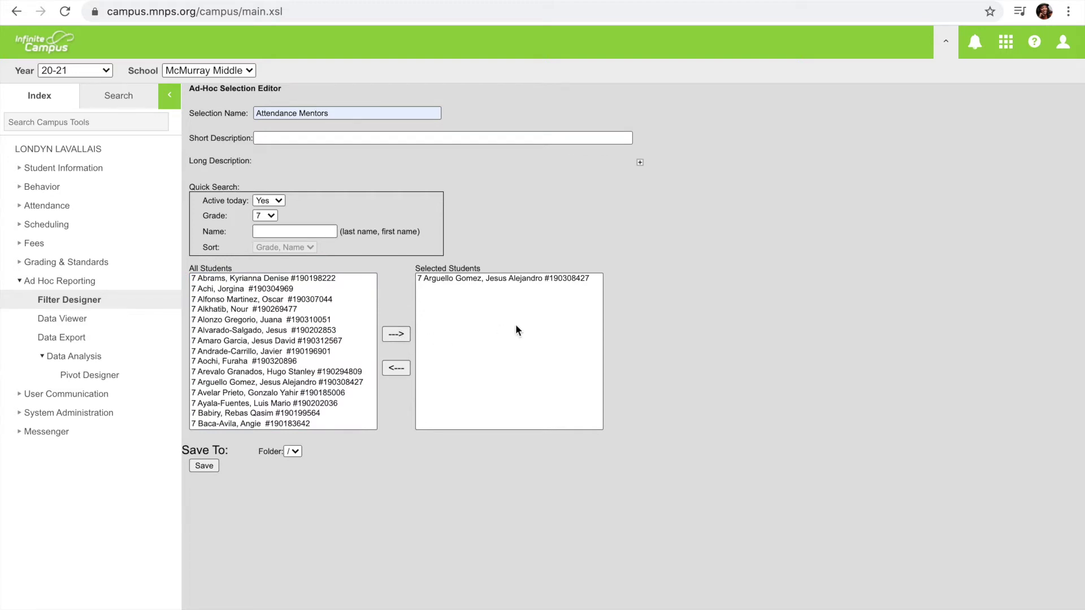
pyautogui.scroll(-5, 318, 384)
pyautogui.click(279, 371)
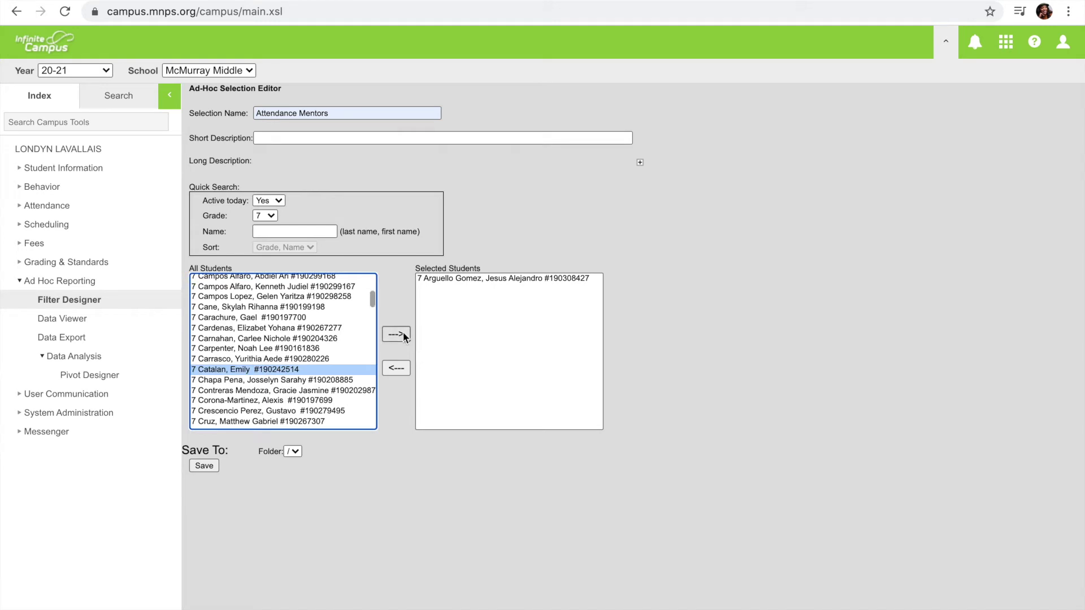
pyautogui.click(403, 332)
pyautogui.scroll(-6, 323, 373)
pyautogui.click(286, 379)
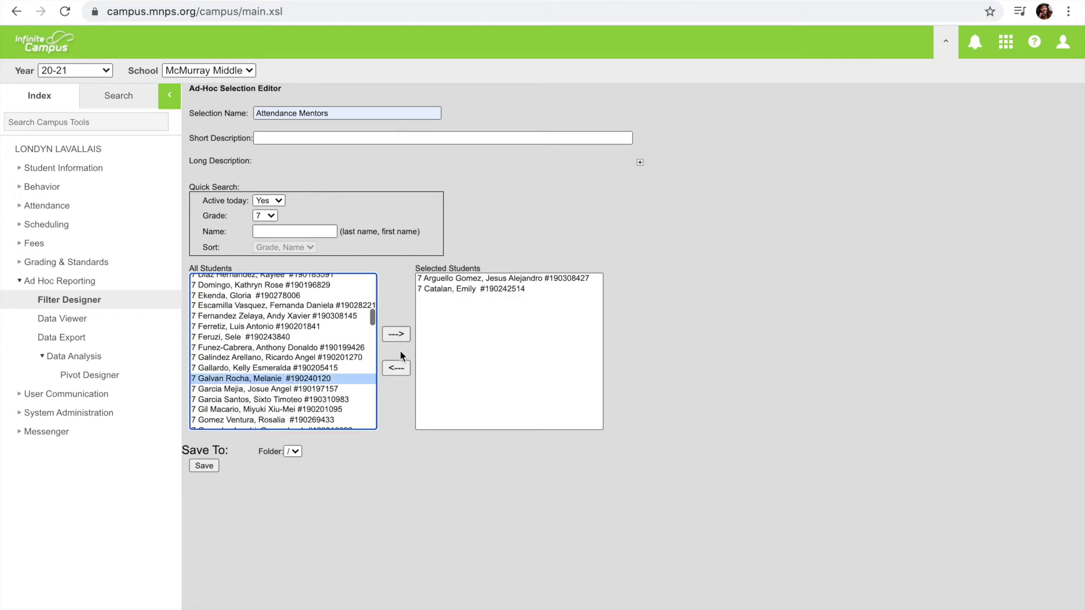
pyautogui.click(398, 335)
pyautogui.click(298, 390)
pyautogui.click(398, 334)
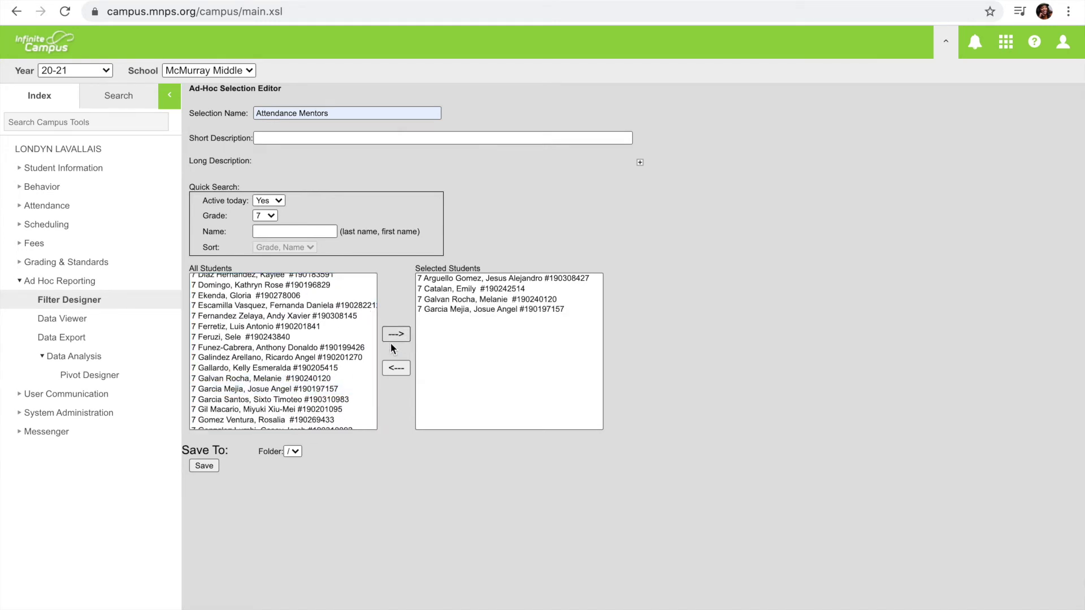
# - Add three more grade 7 students to the selection: one with a J surname and two with M surnames
pyautogui.scroll(-6, 300, 389)
pyautogui.click(280, 389)
pyautogui.click(398, 334)
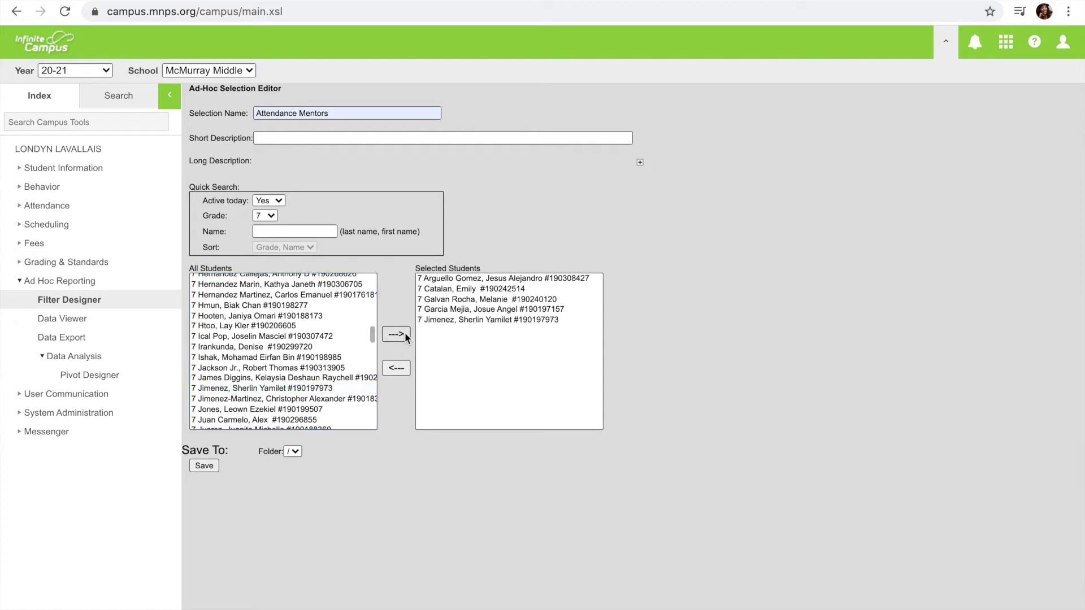
pyautogui.scroll(-6, 292, 410)
pyautogui.click(297, 376)
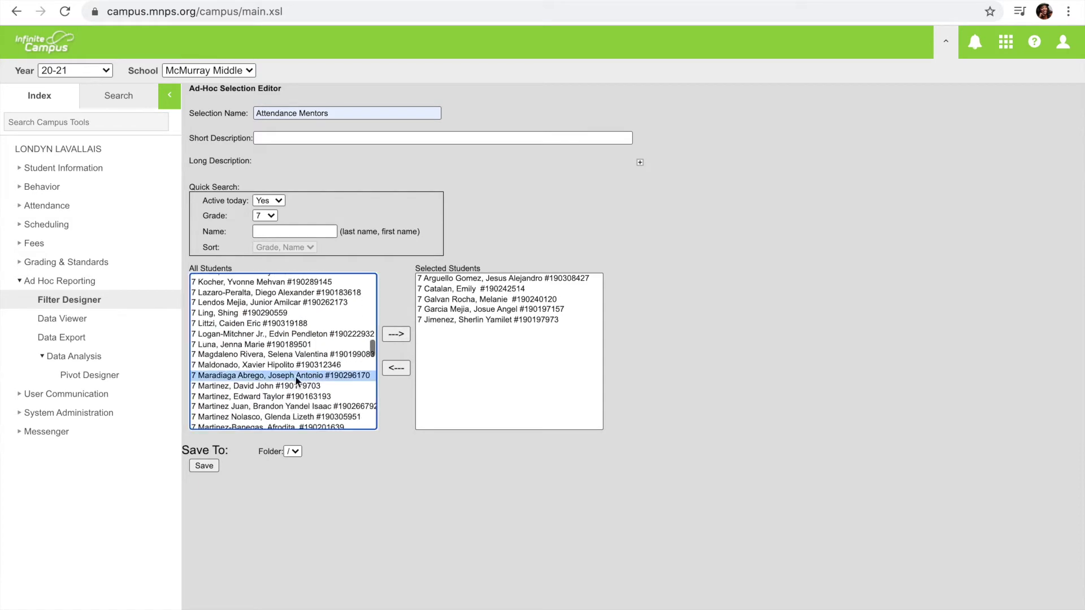
pyautogui.click(398, 334)
pyautogui.scroll(-6, 306, 379)
pyautogui.click(261, 370)
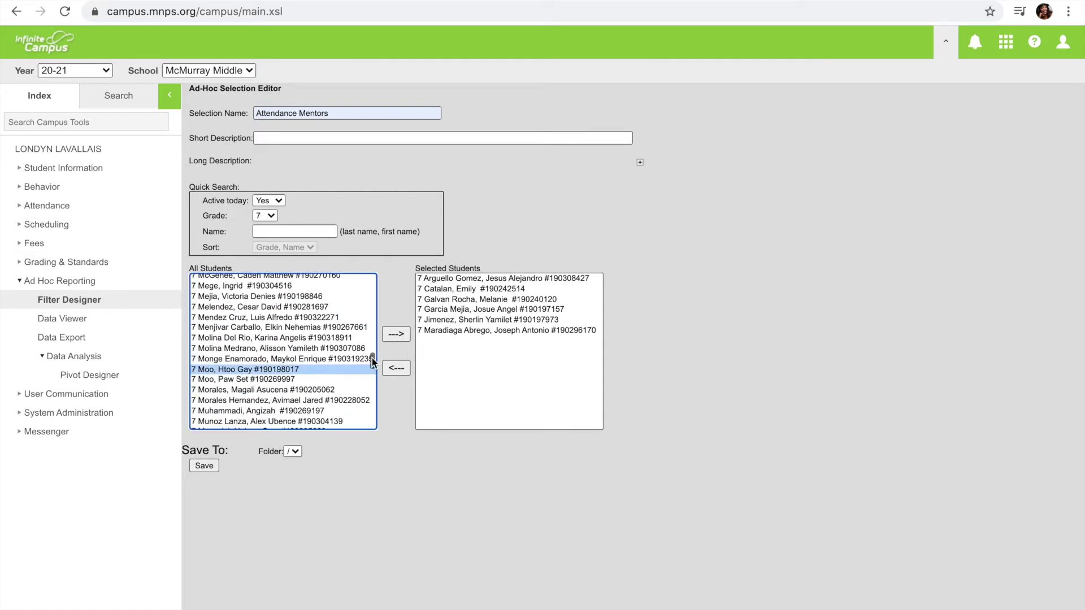
pyautogui.click(396, 334)
# - Remove the second-to-last student from the selected students
pyautogui.click(273, 390)
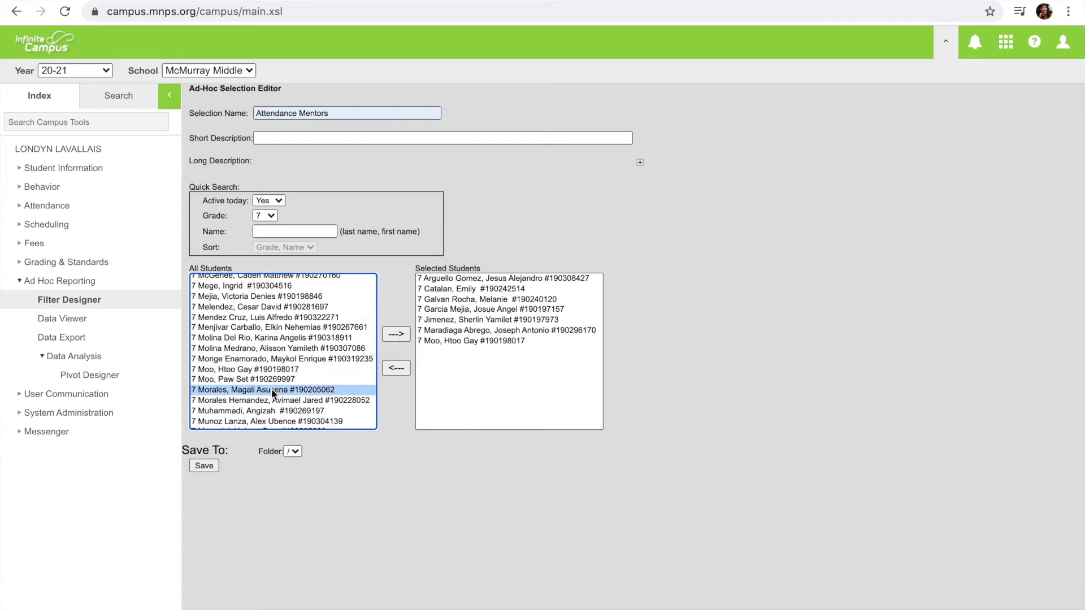
pyautogui.click(400, 370)
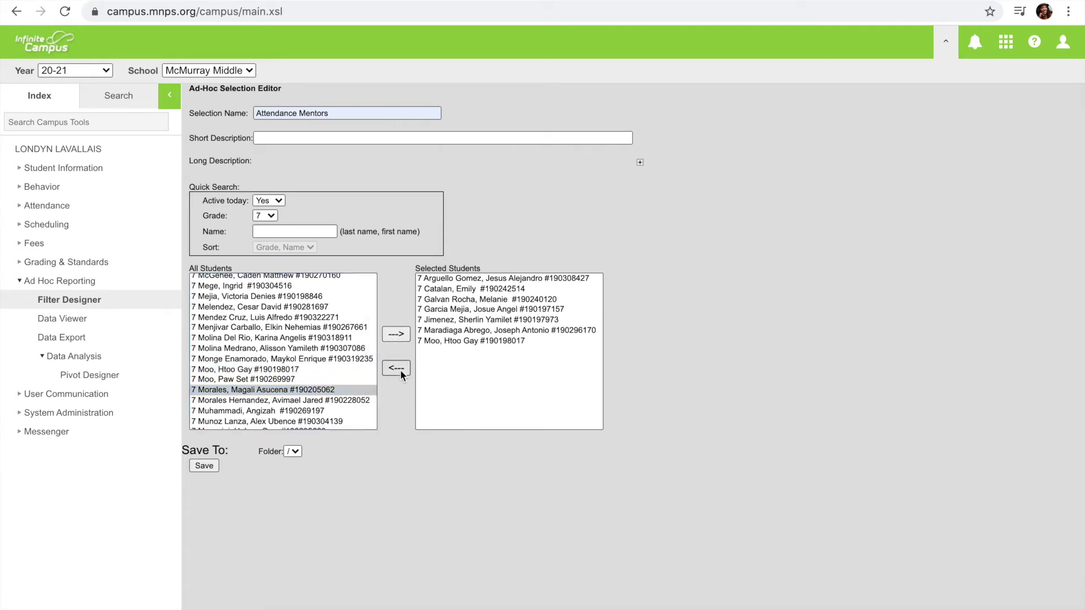
pyautogui.click(463, 339)
pyautogui.click(459, 329)
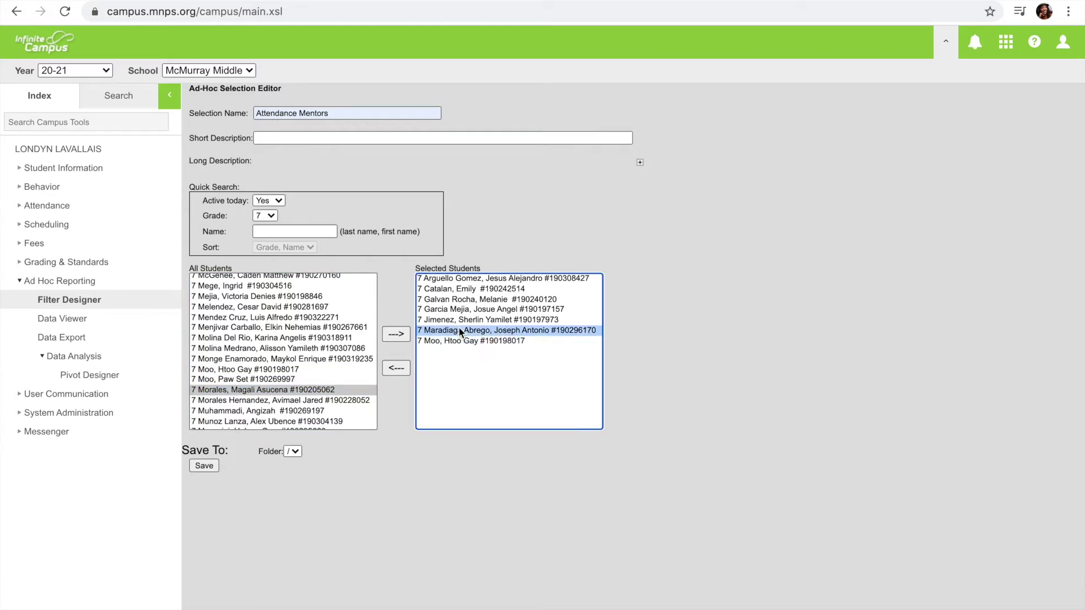
pyautogui.click(395, 368)
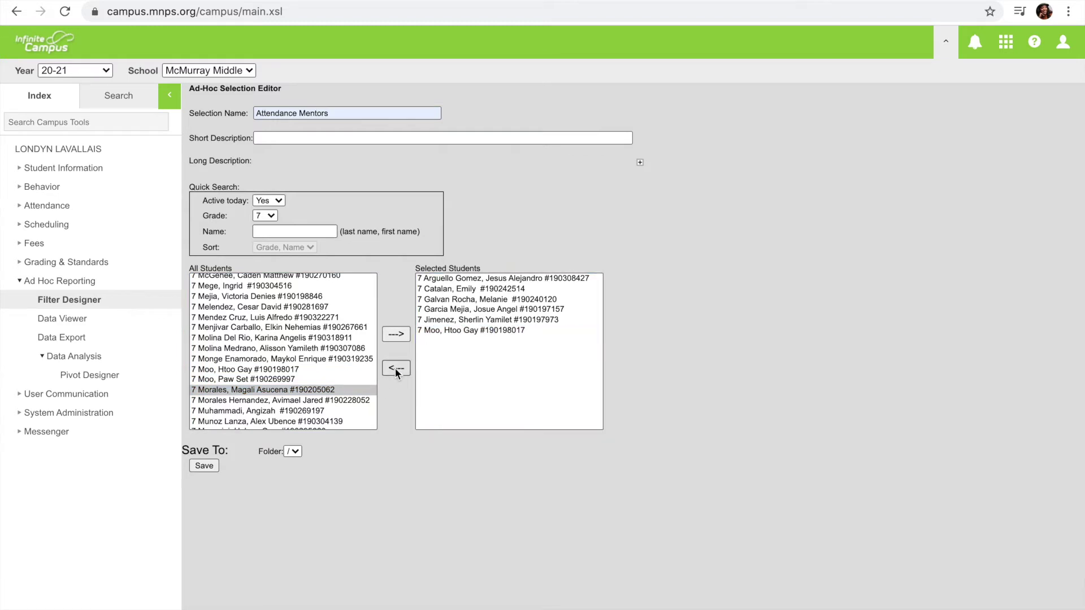
# - Add four further grade 7 students to the selection: one with an R surname, two with S and one with V
pyautogui.scroll(-5, 235, 395)
pyautogui.click(233, 353)
pyautogui.click(409, 335)
pyautogui.scroll(-5, 290, 395)
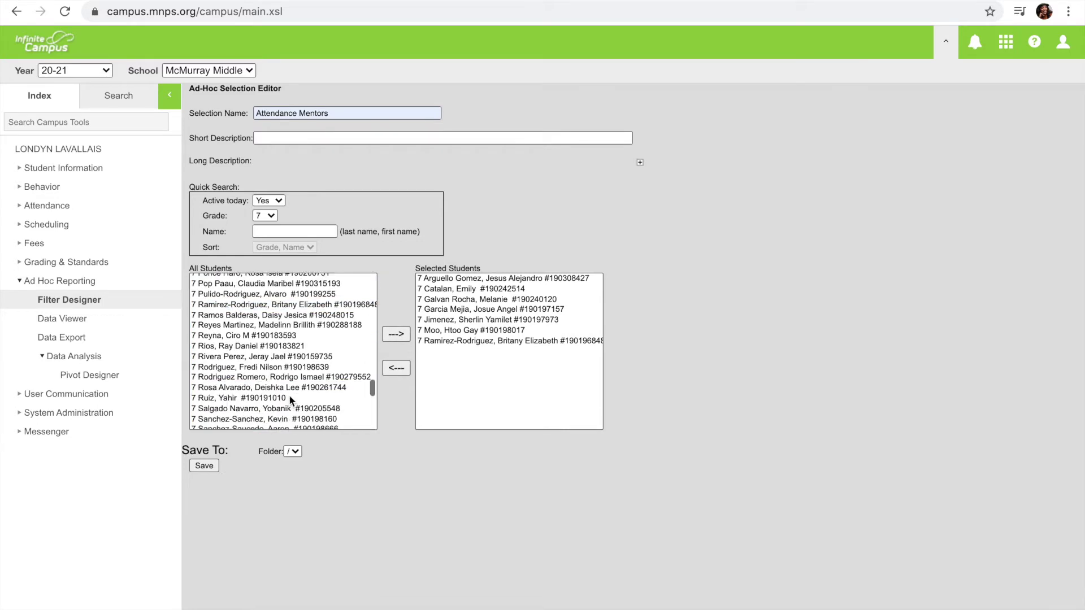
pyautogui.click(272, 382)
pyautogui.click(402, 337)
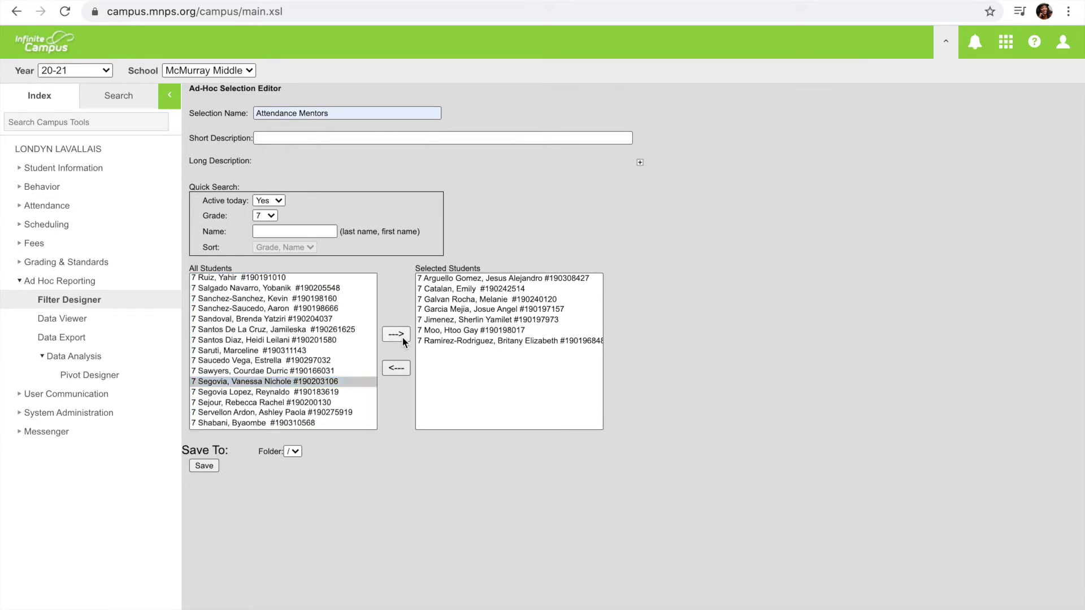
pyautogui.scroll(-4, 327, 375)
pyautogui.click(290, 371)
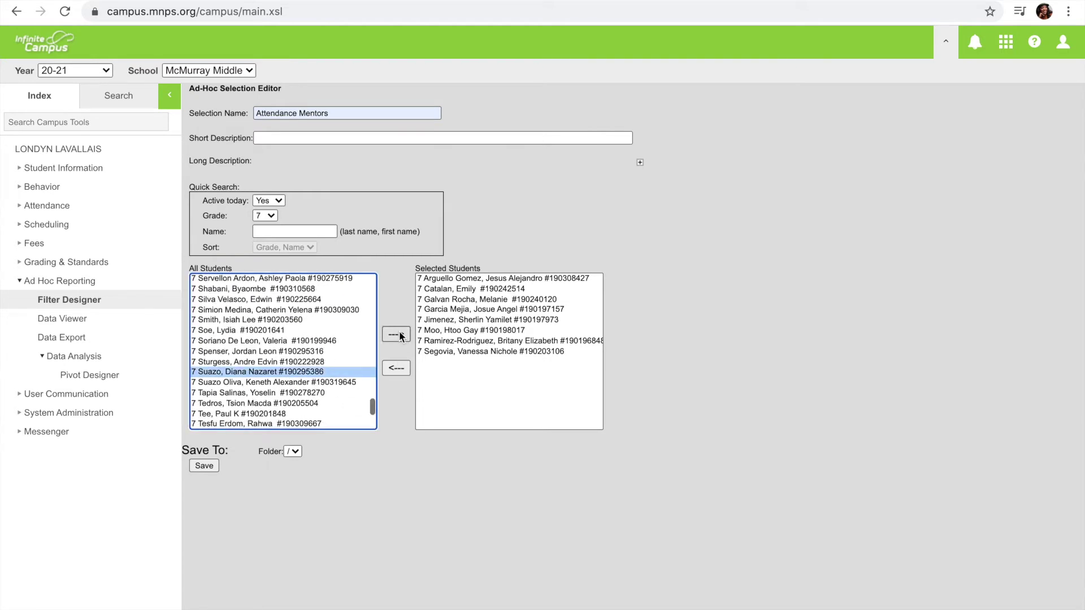
pyautogui.click(395, 334)
pyautogui.scroll(-5, 266, 378)
pyautogui.click(262, 376)
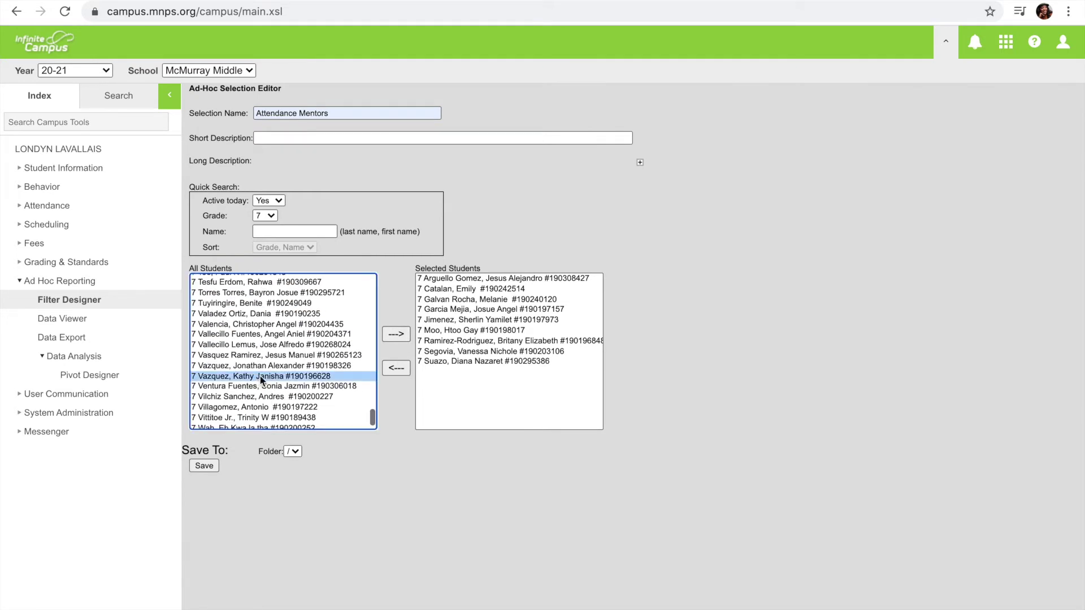
pyautogui.click(394, 335)
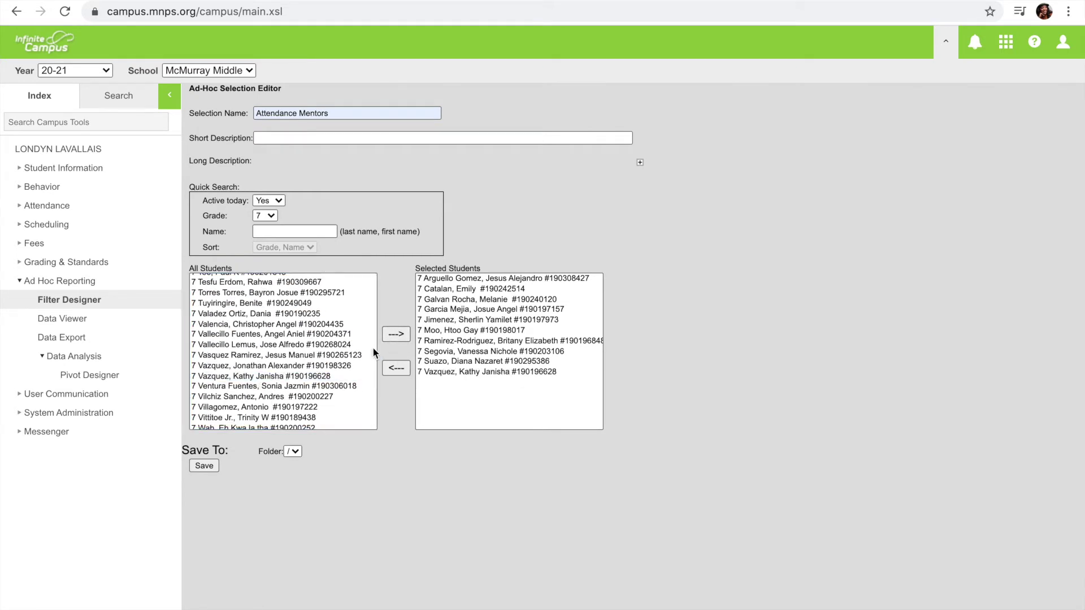
# - Filter the students to grade 8 and add three to the selection: one with a W surname and two with V surnames
pyautogui.click(271, 217)
pyautogui.click(268, 225)
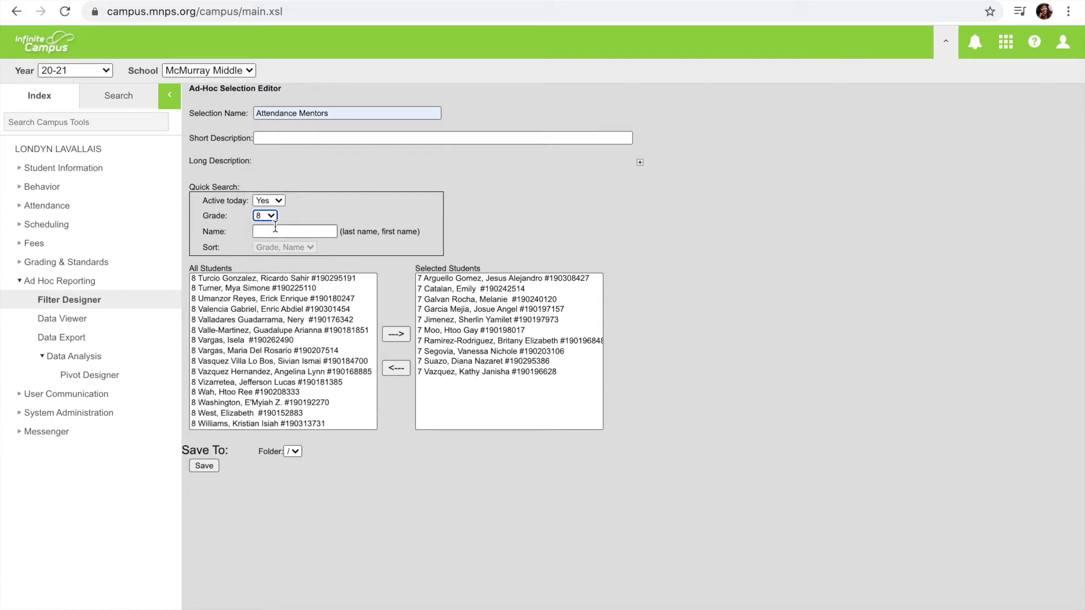
pyautogui.click(271, 393)
pyautogui.click(397, 334)
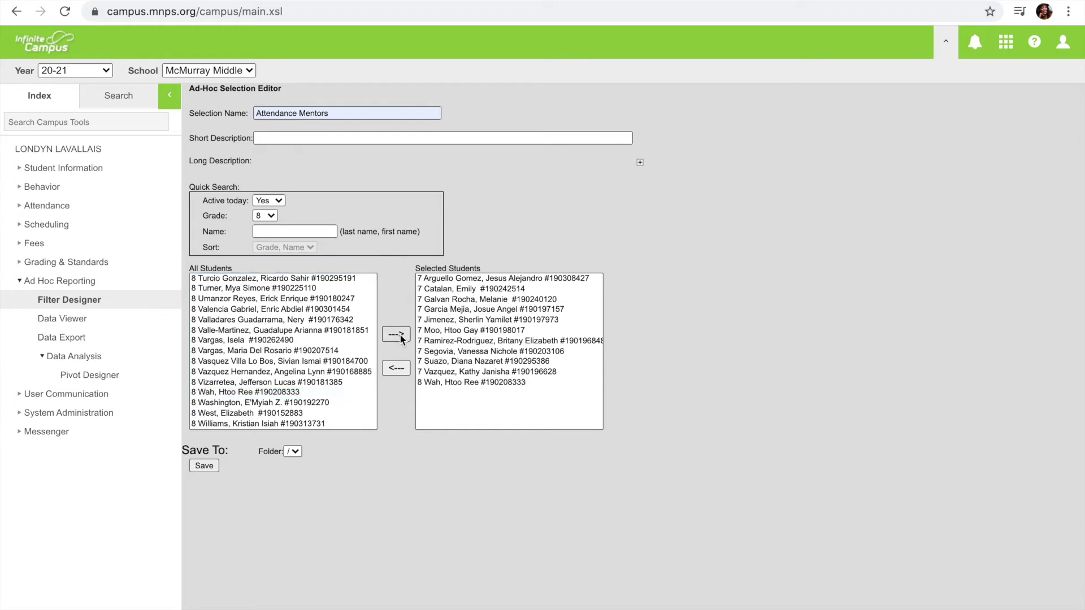
pyautogui.click(273, 371)
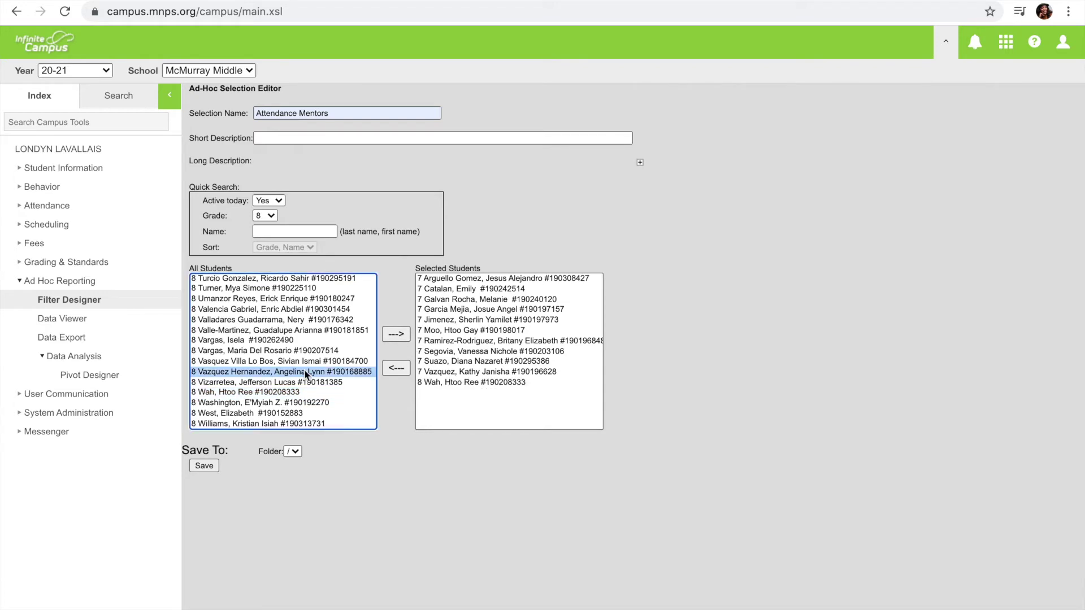
pyautogui.click(396, 335)
pyautogui.click(251, 319)
pyautogui.click(385, 335)
pyautogui.click(299, 393)
pyautogui.click(397, 334)
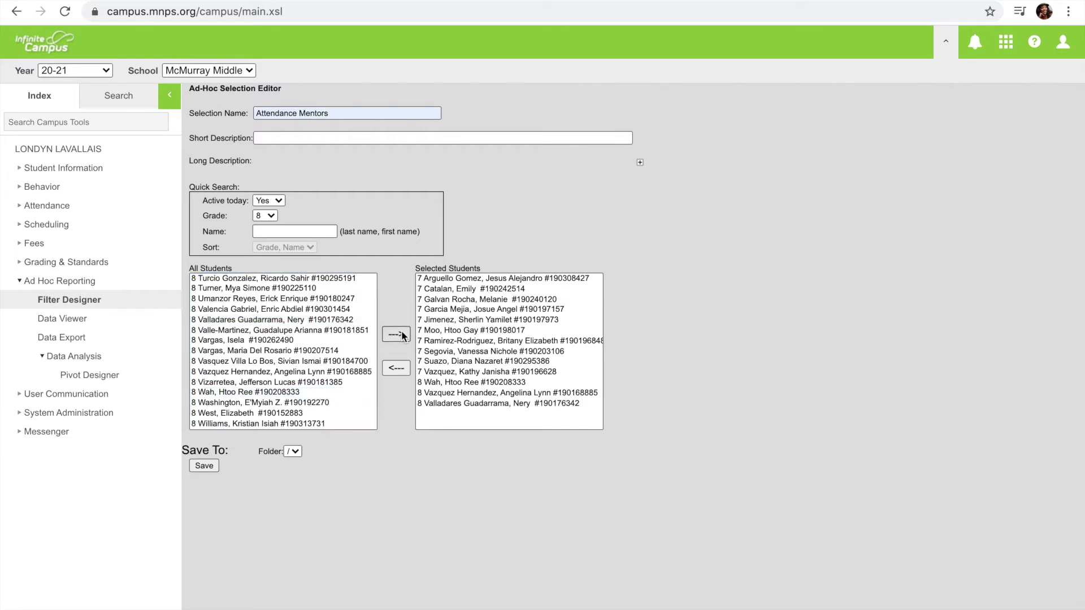
# - Save the Attendance Mentors selection and select it among the saved filters in the Filter Designer
pyautogui.click(206, 466)
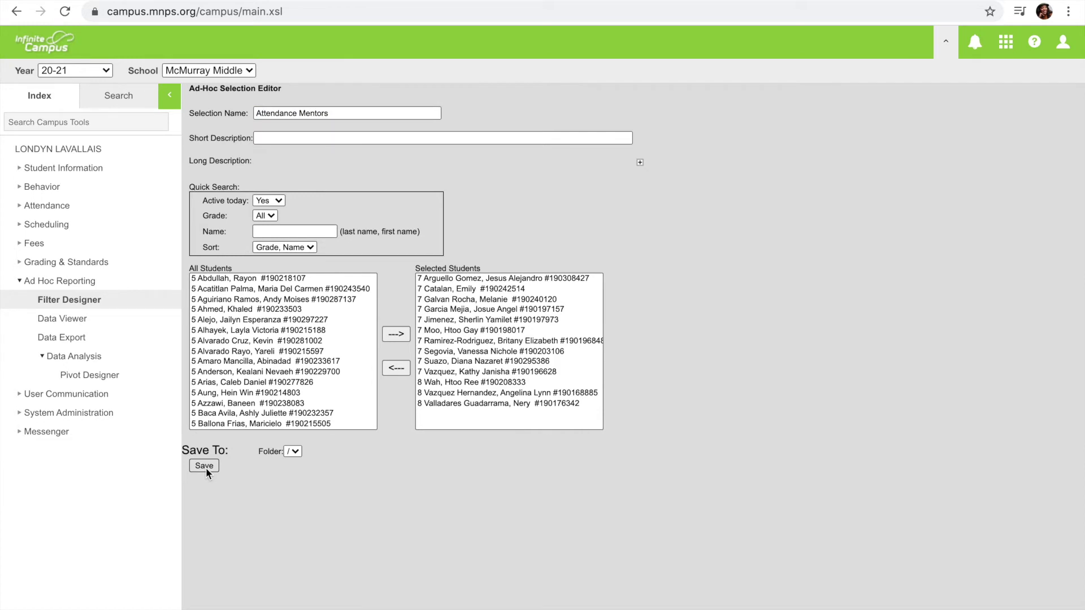
pyautogui.click(69, 309)
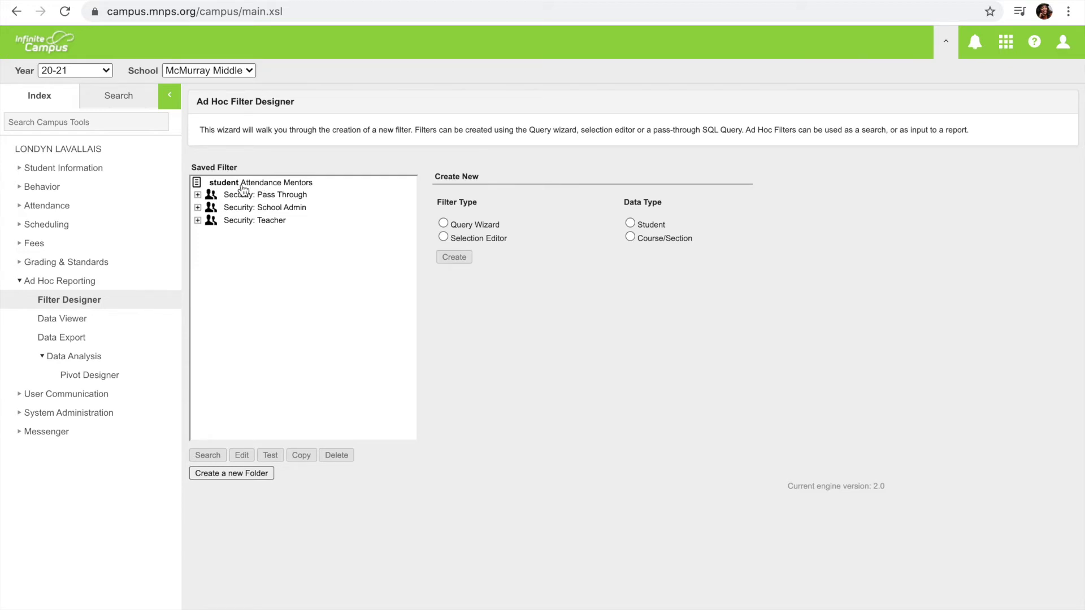
pyautogui.click(261, 184)
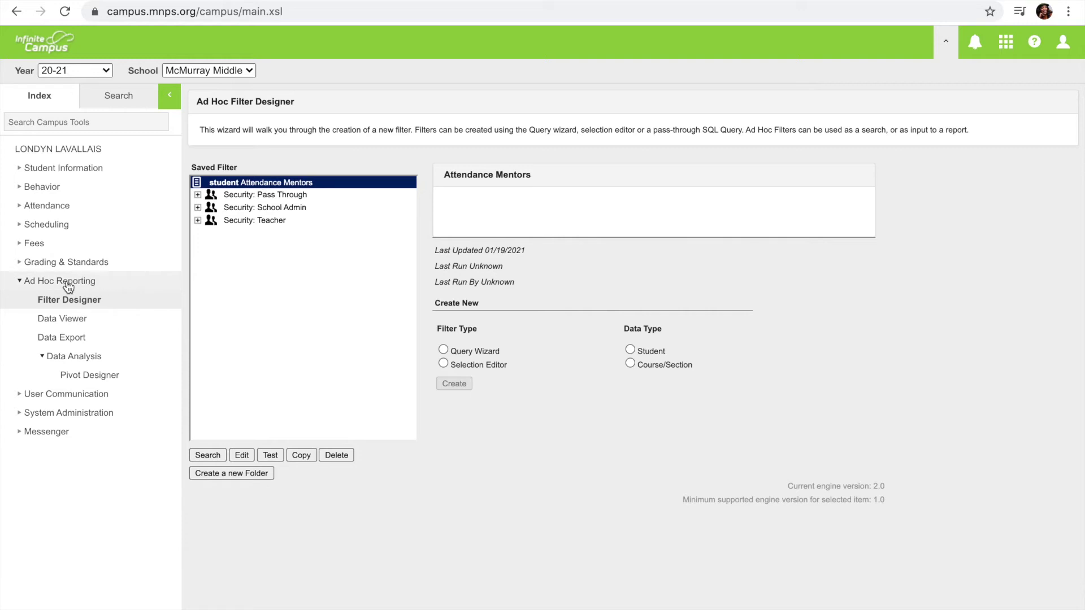
# - In the Support and Intervention tool under Student Information, search for students with the Attendance Mentors ad hoc filter
pyautogui.click(79, 170)
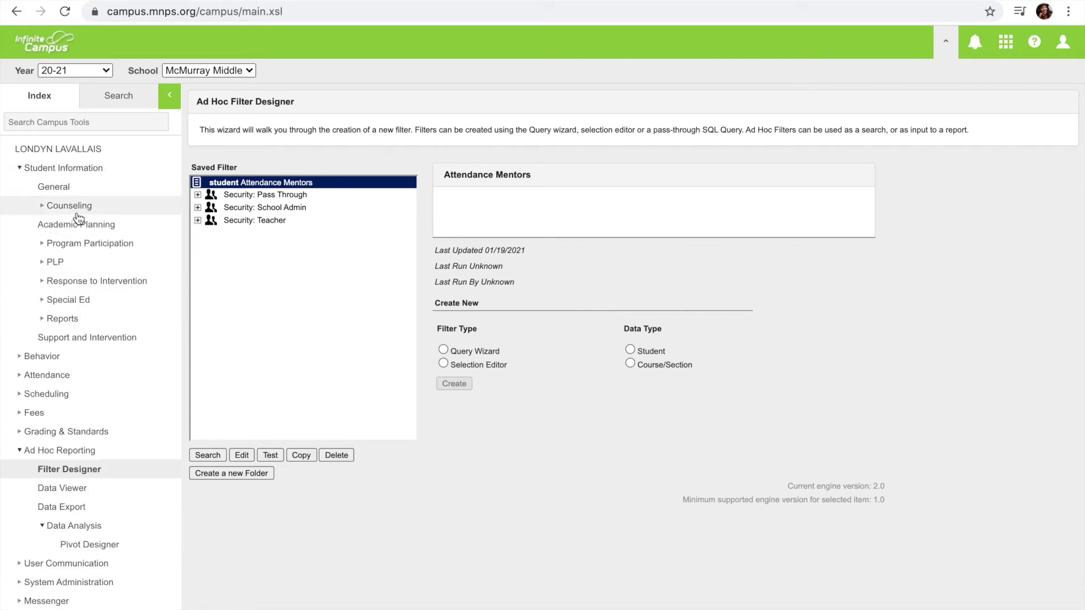
pyautogui.click(80, 340)
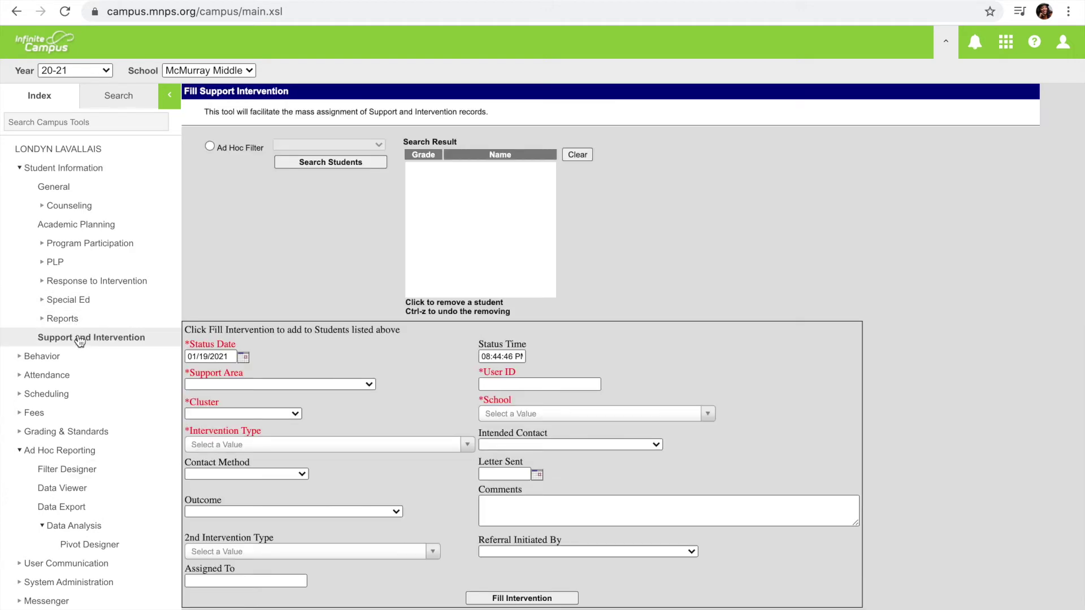
pyautogui.click(209, 146)
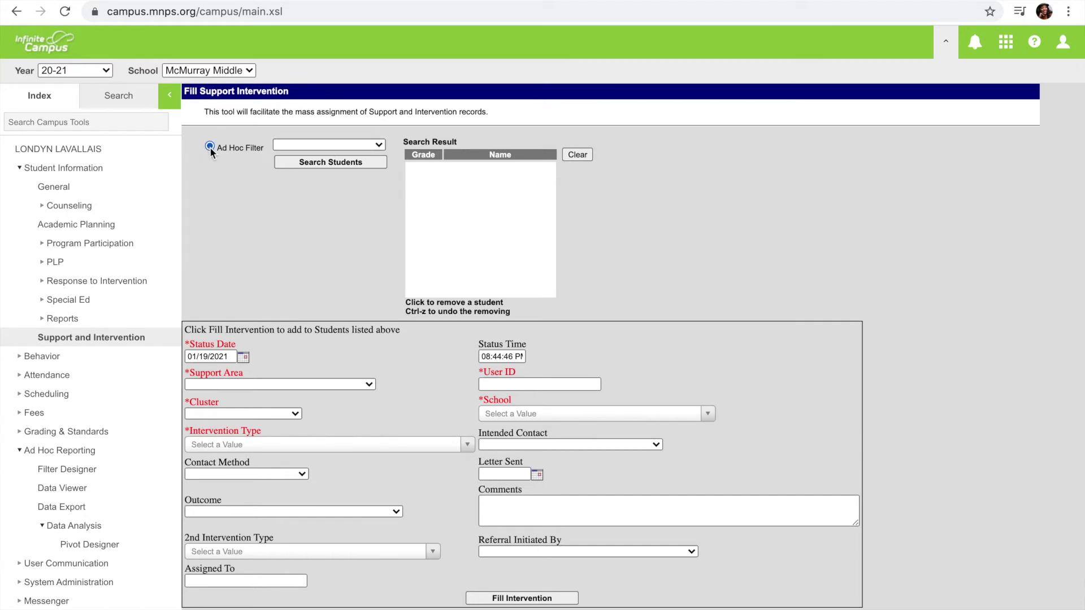
pyautogui.click(379, 146)
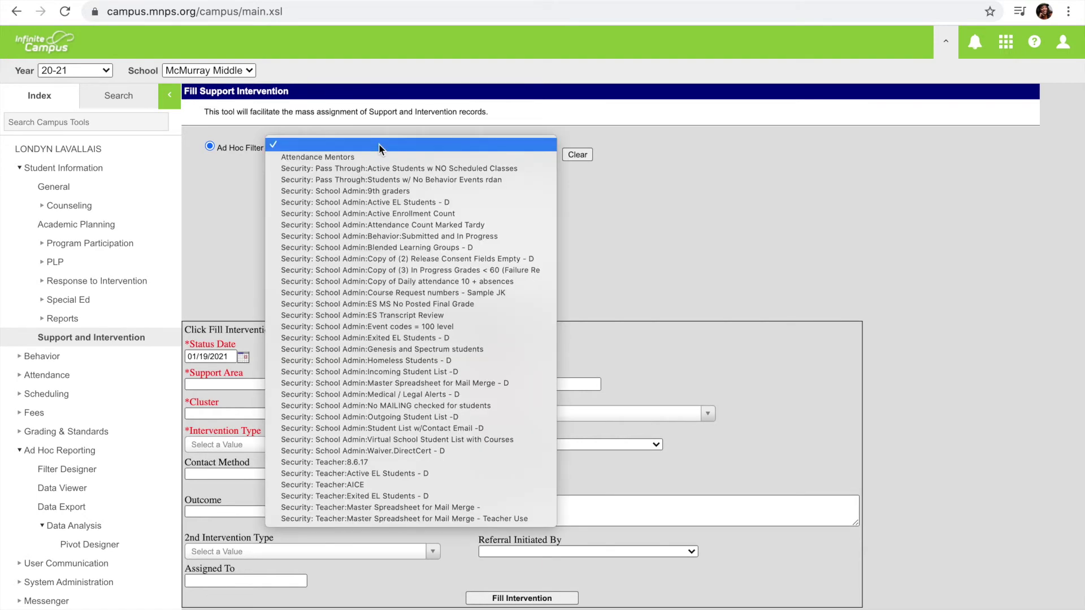
pyautogui.click(353, 158)
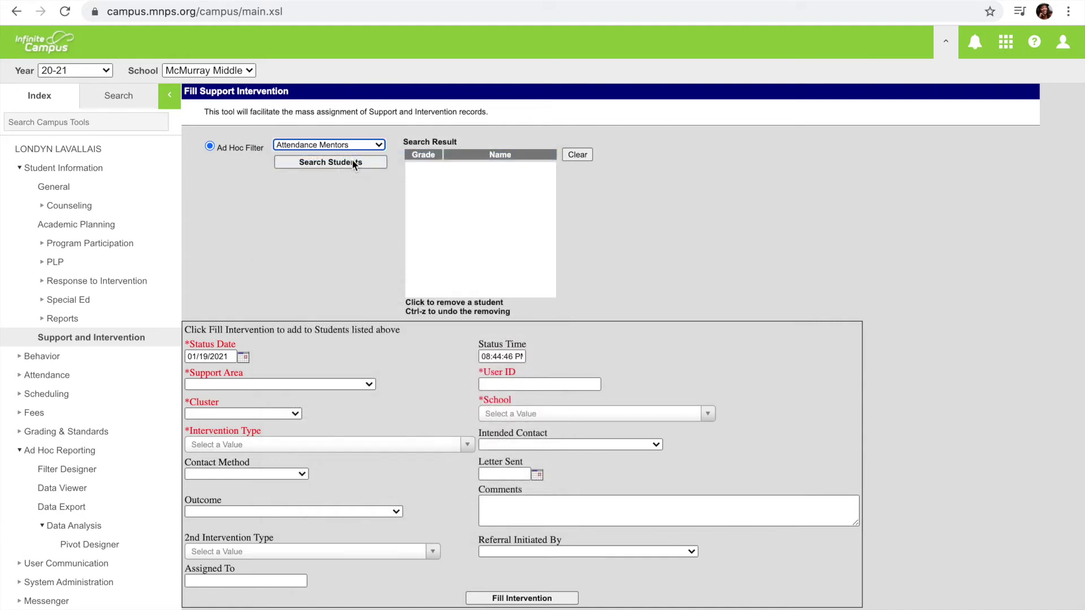
pyautogui.click(331, 164)
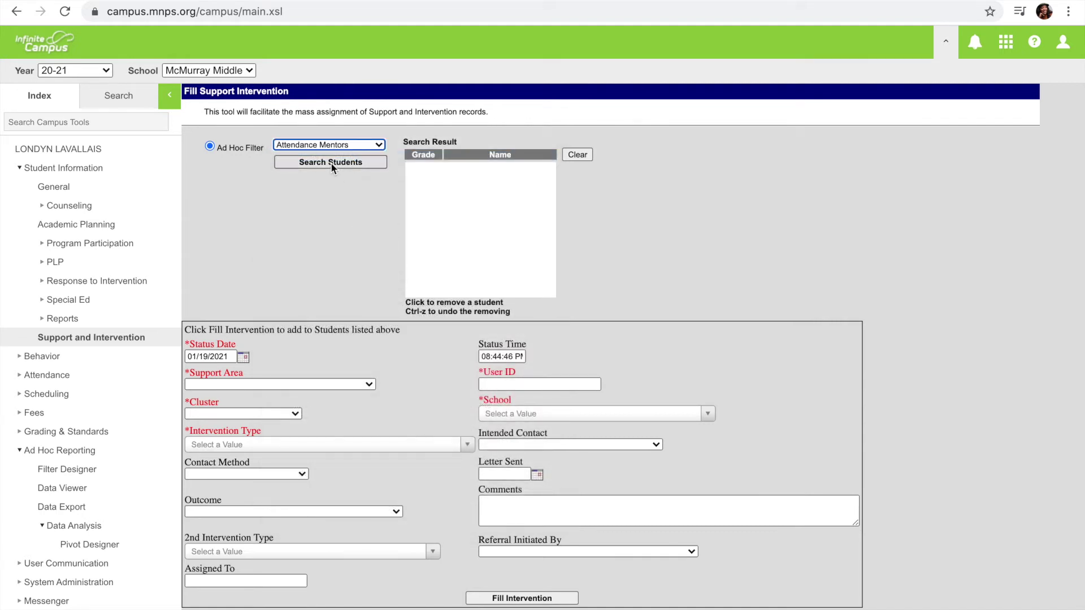
pyautogui.scroll(-3, 486, 249)
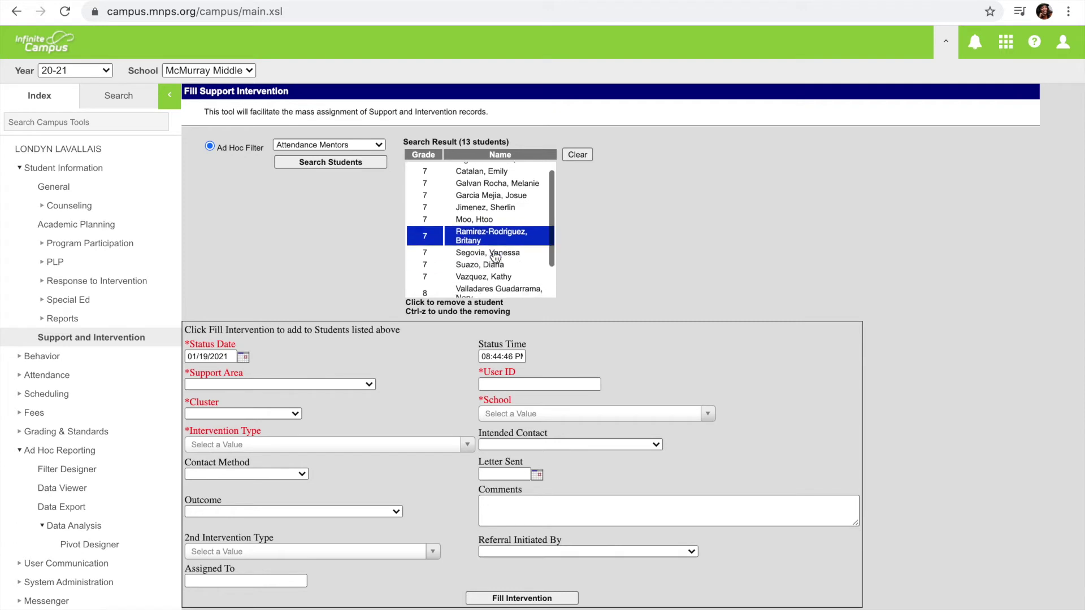
pyautogui.scroll(3, 495, 256)
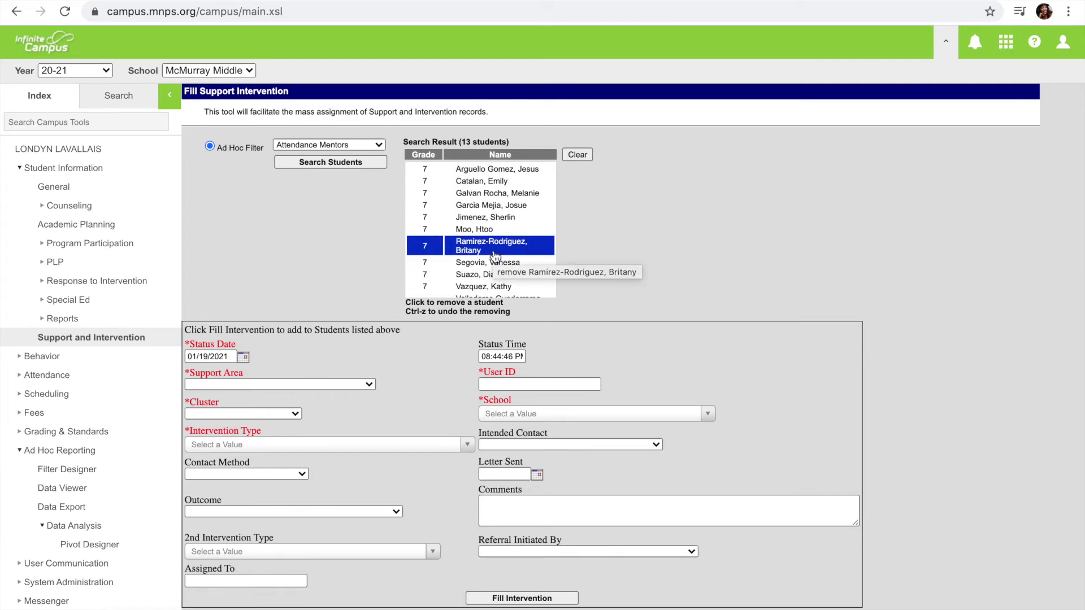
# - Set the intervention's support area to School Admin: School Administrator and fill in the staff member's user ID
pyautogui.click(266, 385)
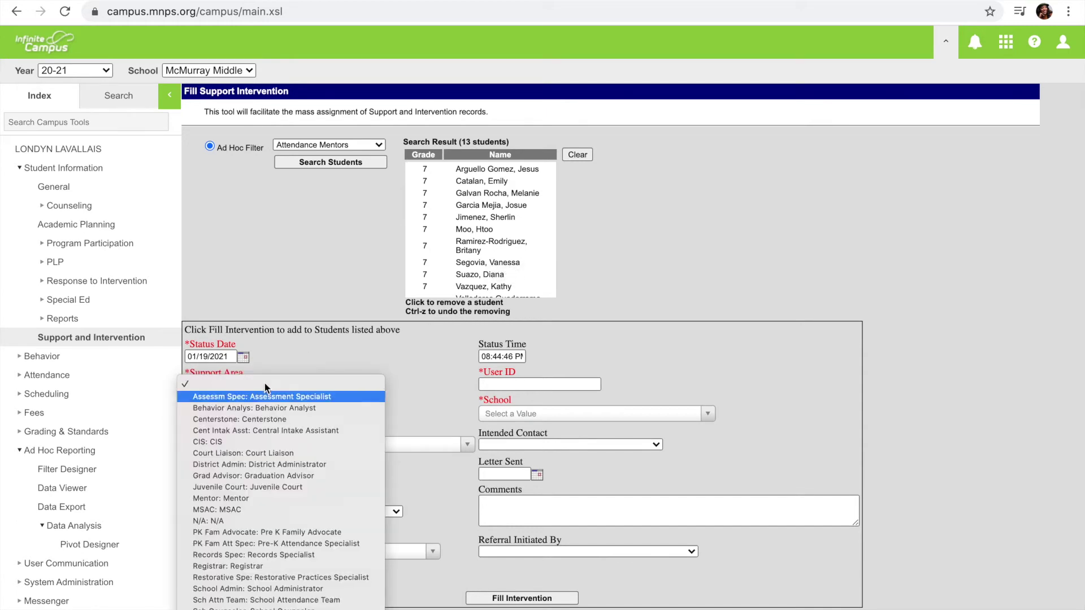
pyautogui.click(276, 589)
pyautogui.click(539, 384)
pyautogui.write('a')
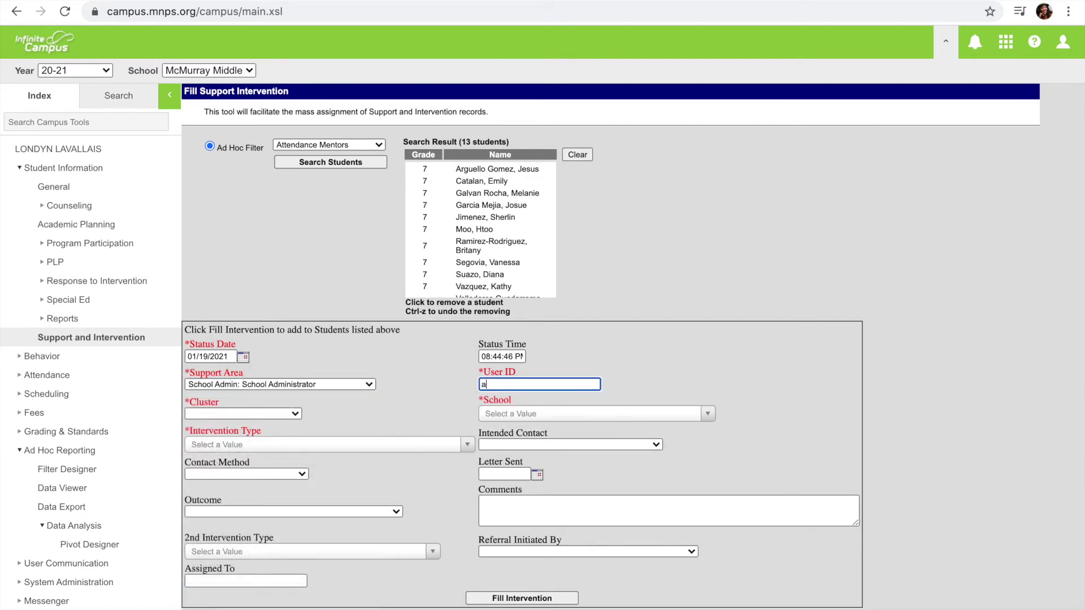
# - Set the intervention's school to 540: McMurray MS and its cluster to Overton
pyautogui.click(526, 417)
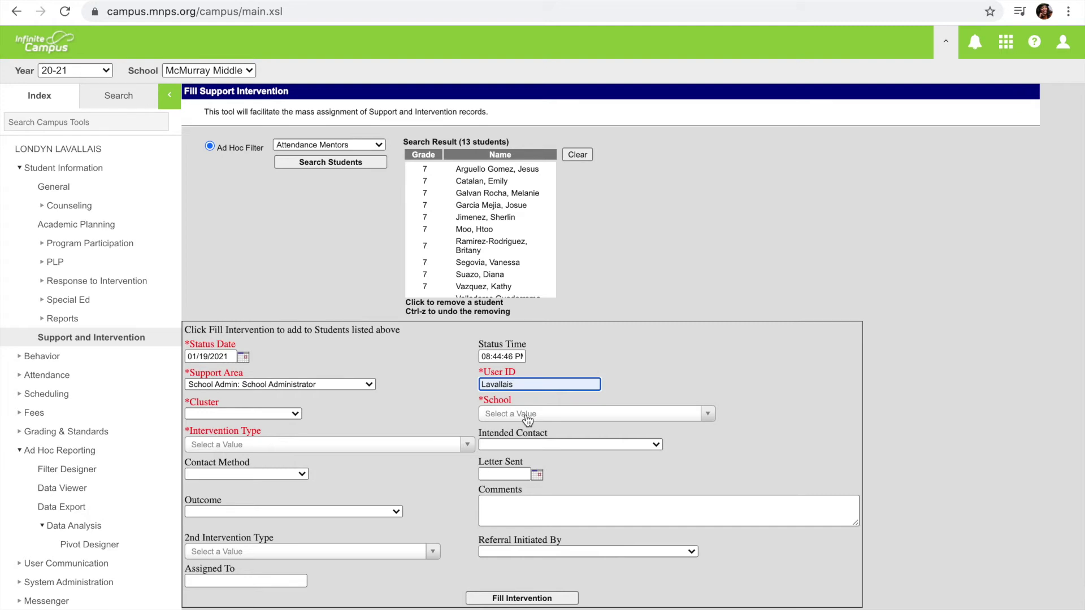
pyautogui.click(526, 416)
pyautogui.write('mcm')
pyautogui.press('Return')
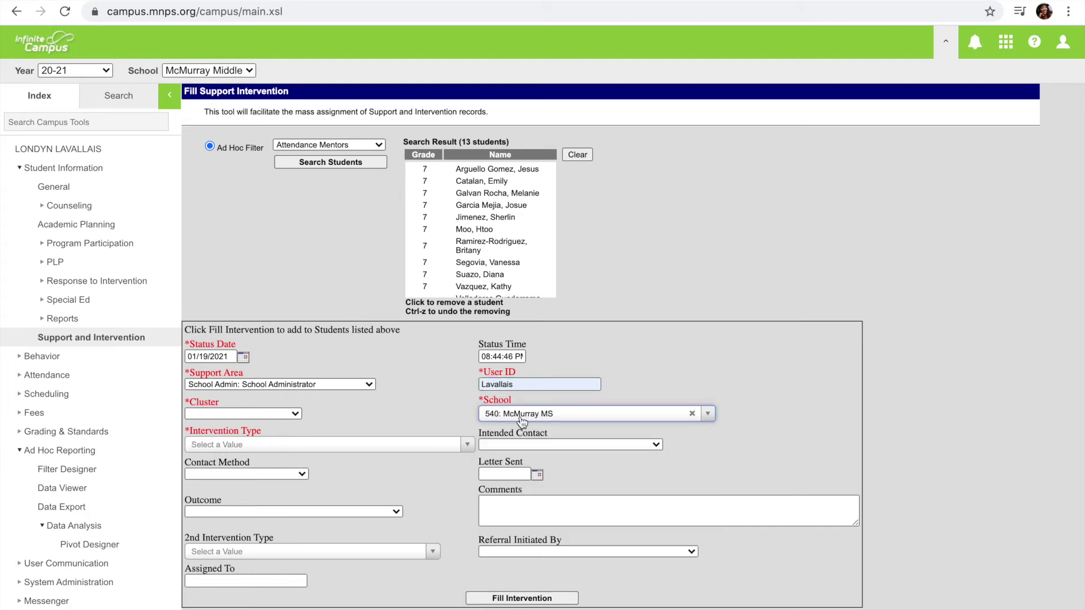
pyautogui.click(294, 417)
pyautogui.press('o')
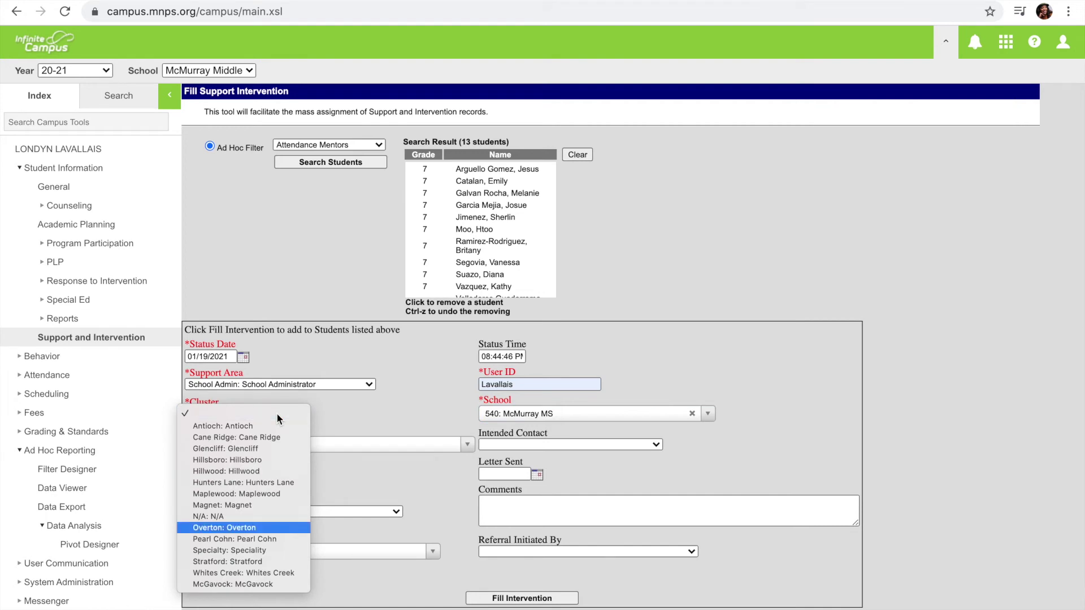
pyautogui.press('Return')
# - Set the intervention type to Attendance Conference and the intended contact to Student
pyautogui.click(299, 445)
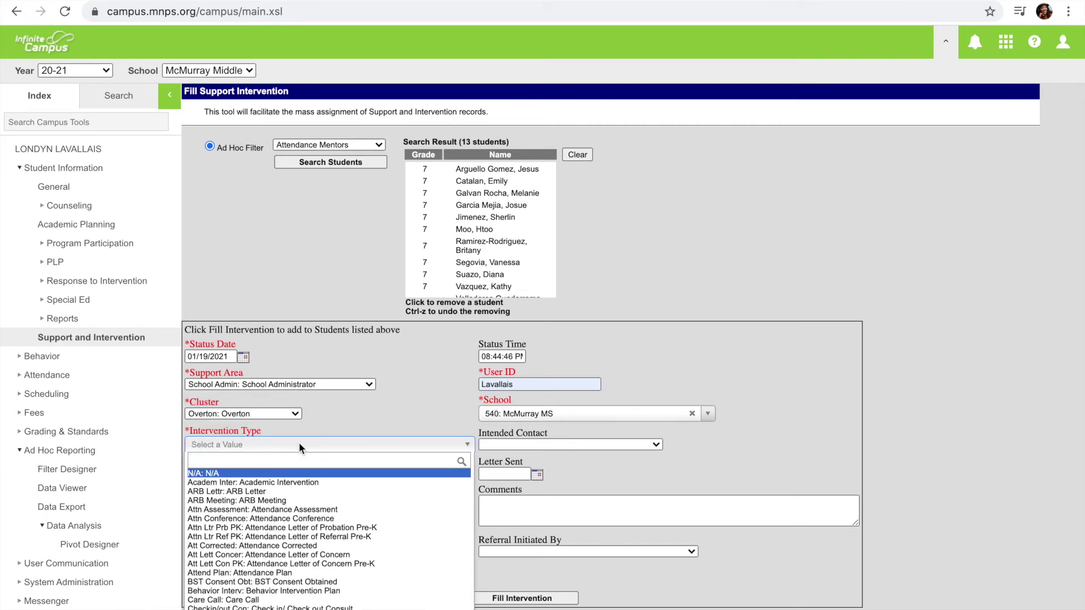
pyautogui.click(298, 519)
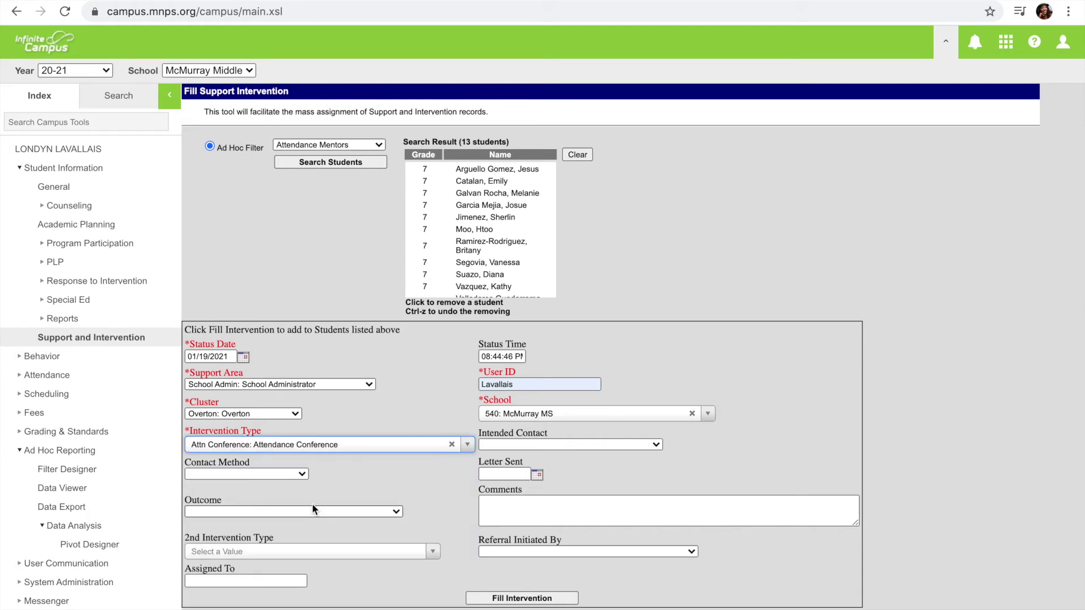
pyautogui.click(510, 444)
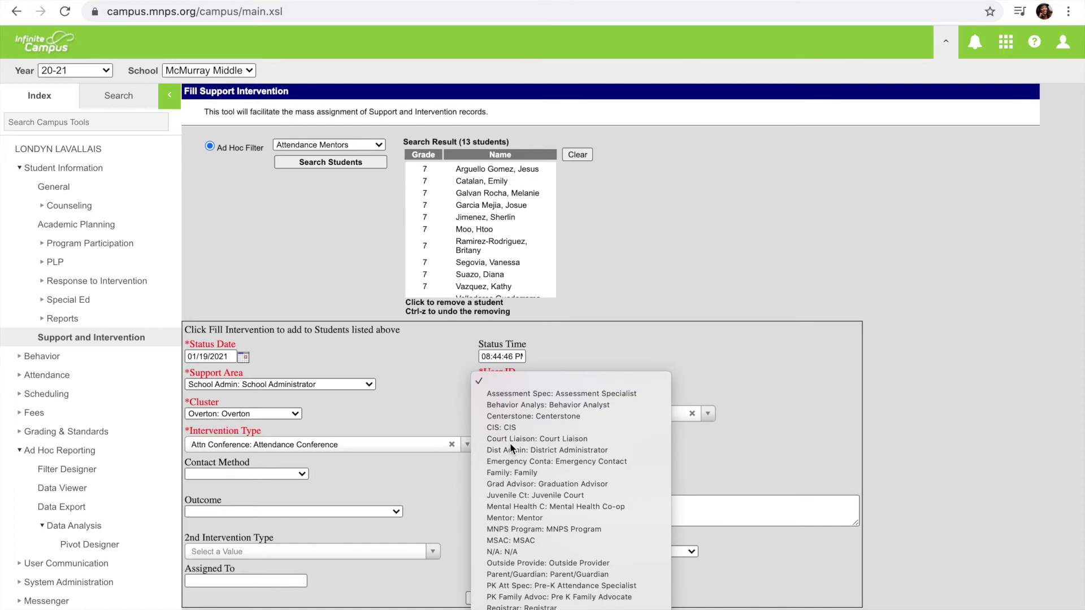
pyautogui.press('s')
pyautogui.press('Return')
pyautogui.press('s')
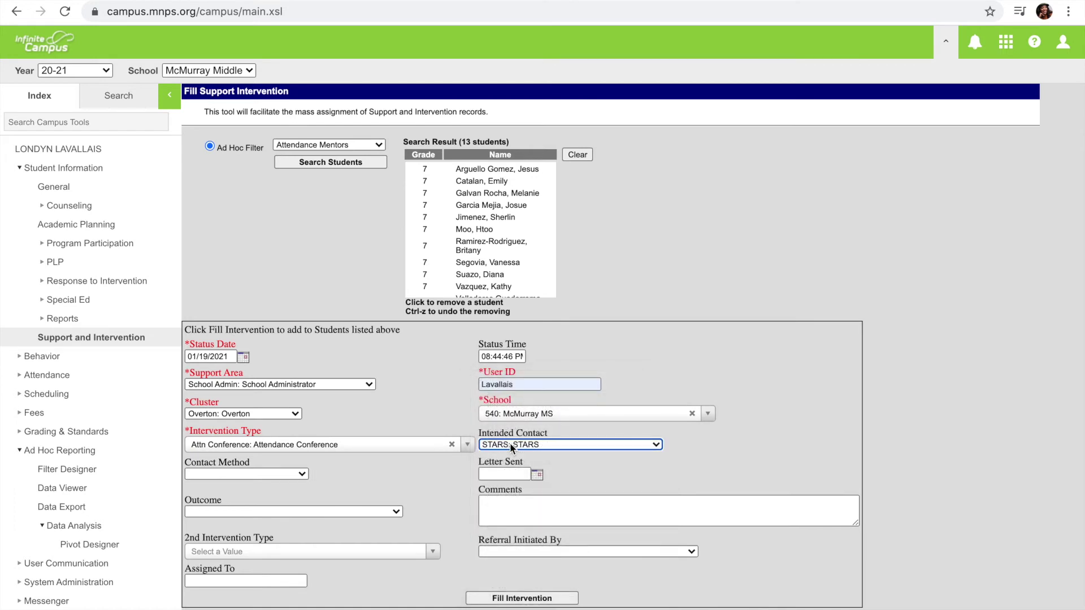
pyautogui.click(510, 444)
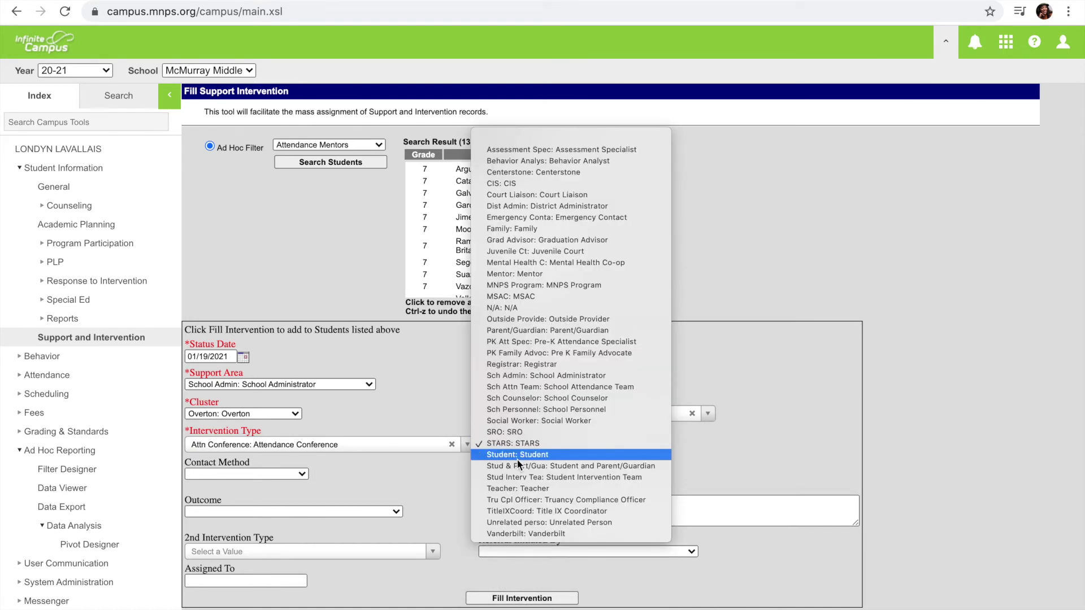
pyautogui.click(517, 455)
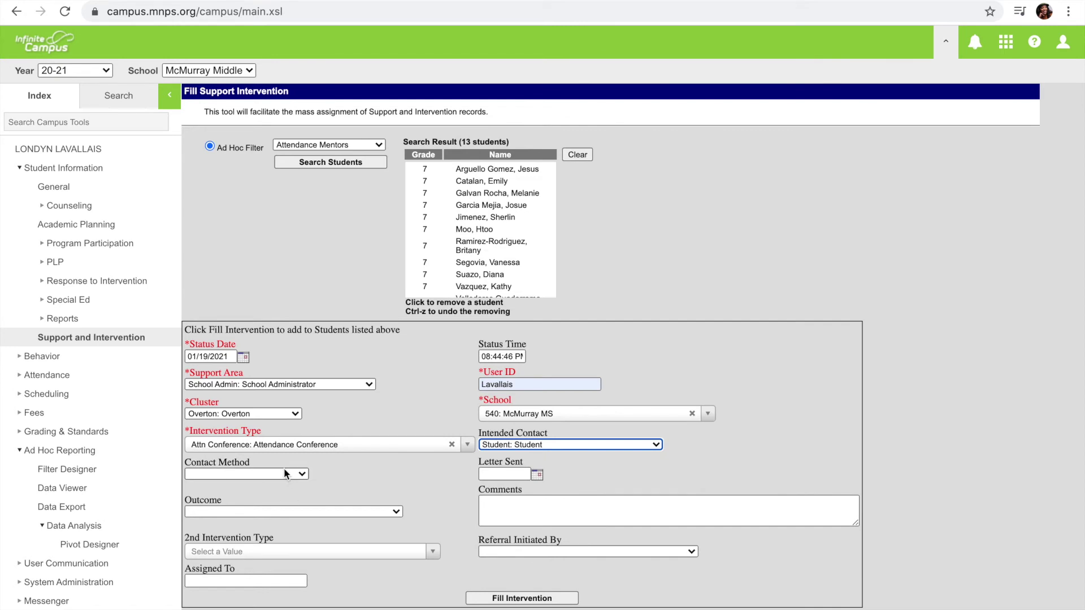
# - Set the contact method to Phone and the outcome to Contact Successful
pyautogui.click(286, 474)
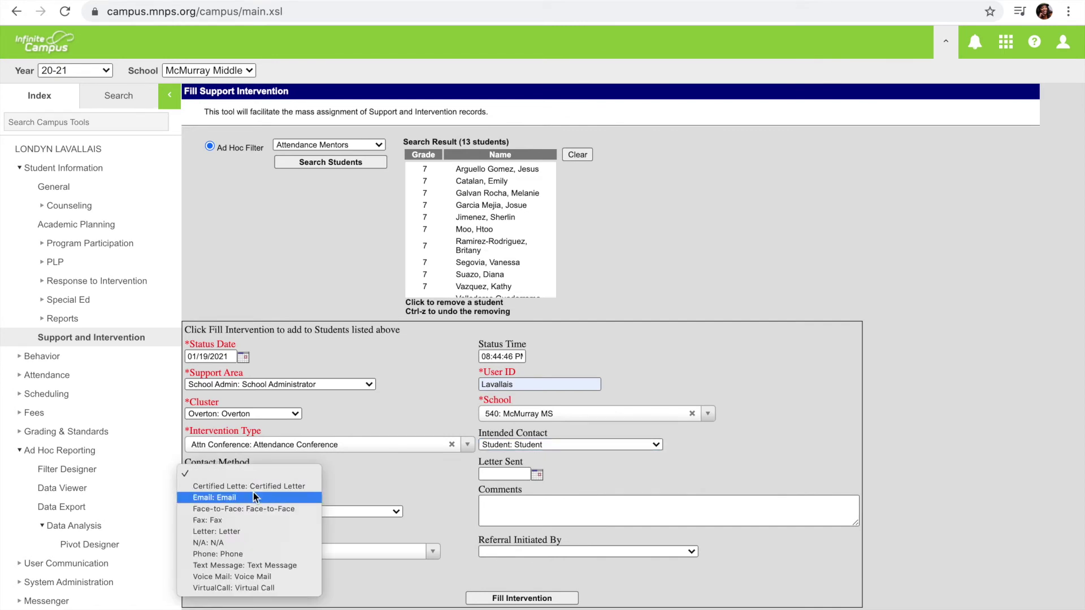
pyautogui.click(239, 552)
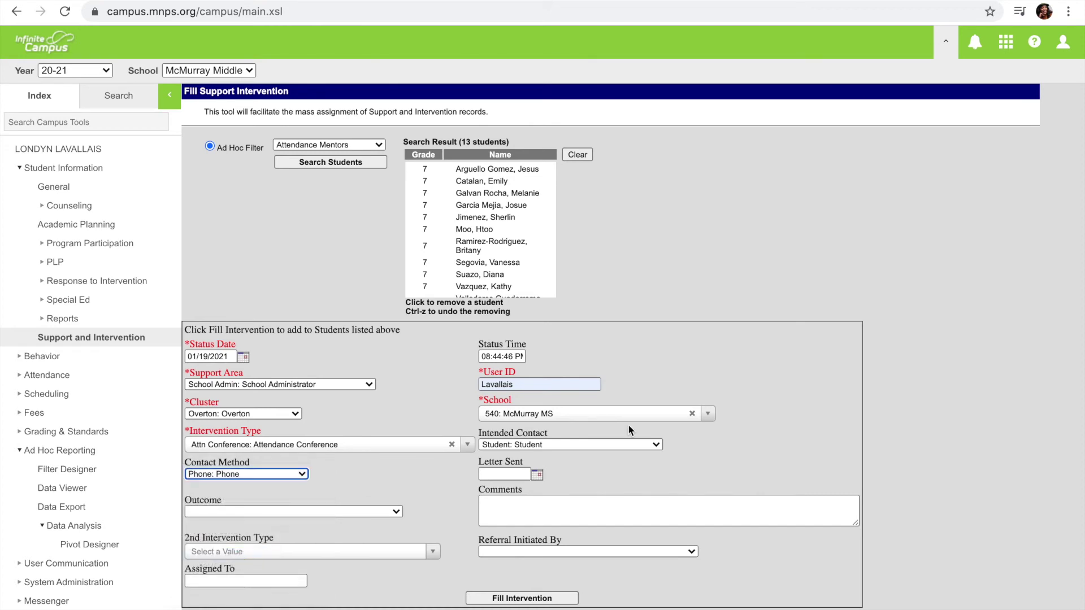
pyautogui.click(372, 512)
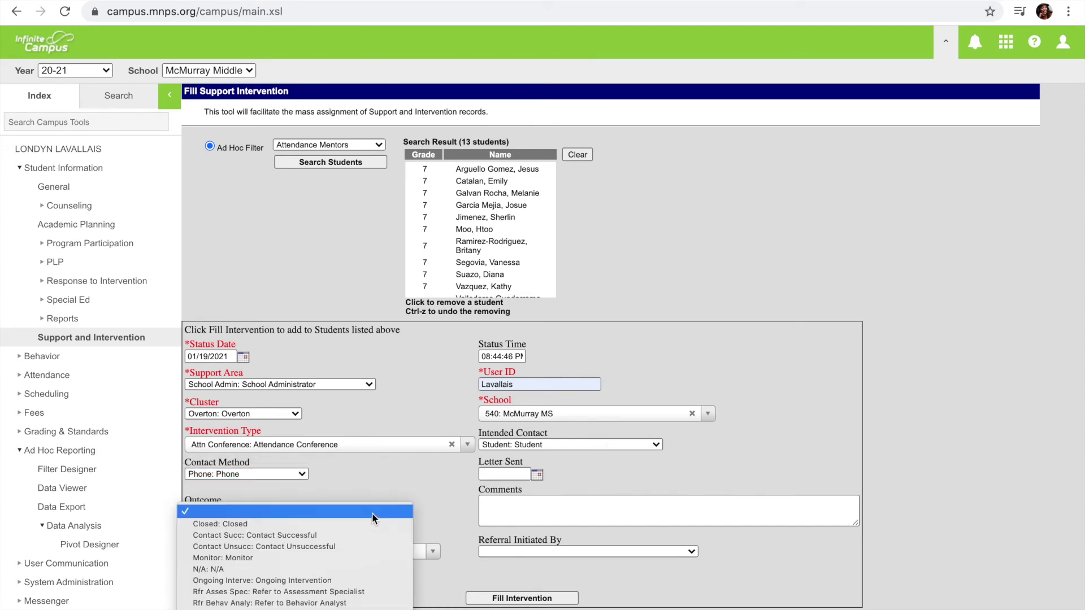
pyautogui.click(327, 535)
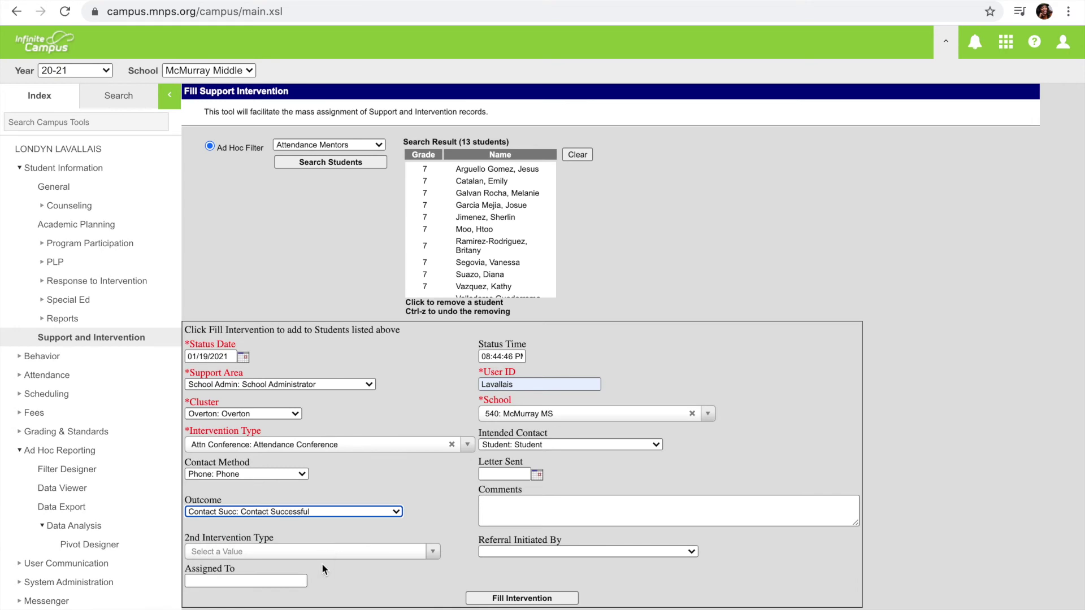
# - Remove the second-to-last student, in grade 8, from the search result and enter the comment "Weekly Attendance Mentor/ Mentee meeting"
pyautogui.scroll(-2, 485, 265)
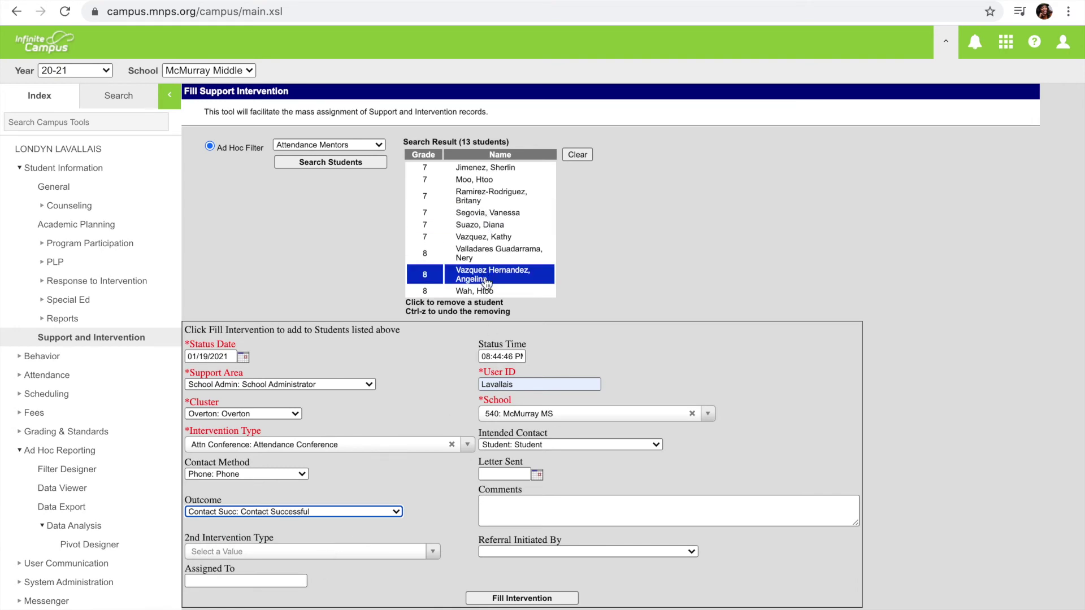
pyautogui.click(527, 277)
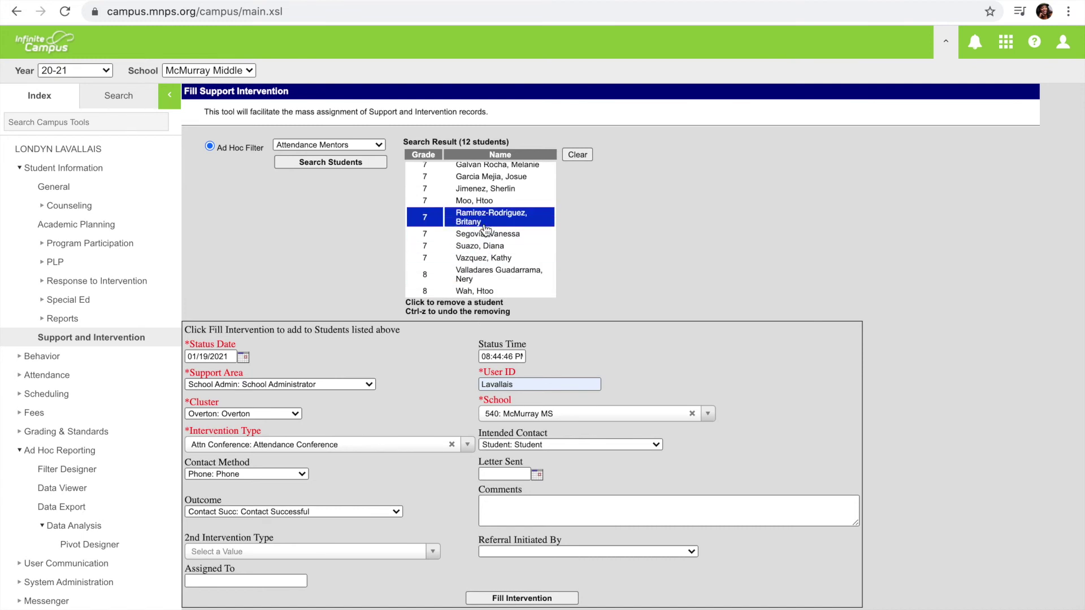
pyautogui.click(507, 511)
pyautogui.write('Weekly Attend')
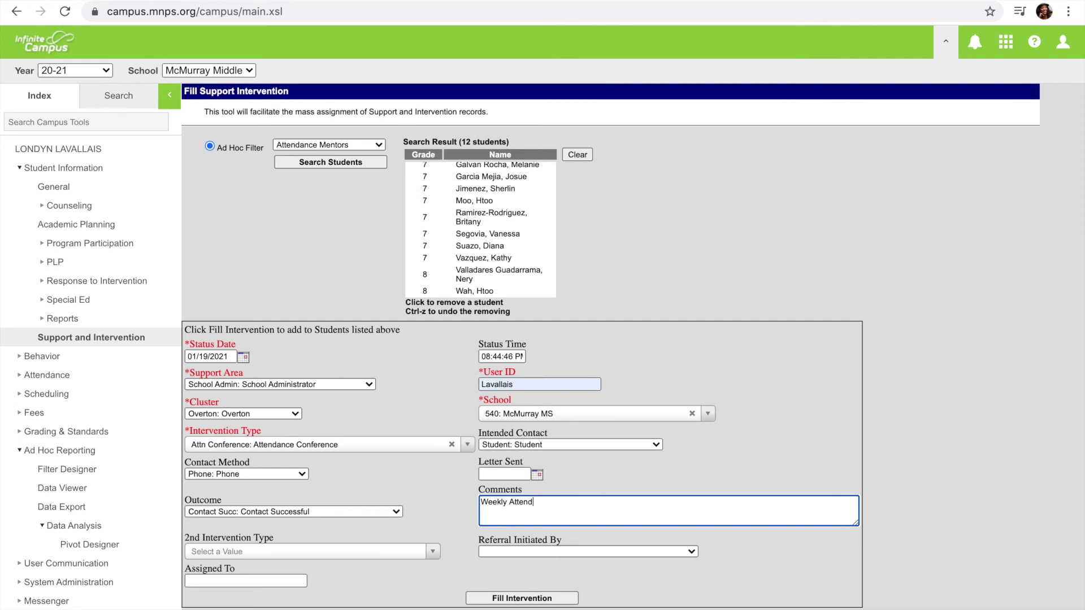
pyautogui.write('ance Mentor/ Mentee meeting')
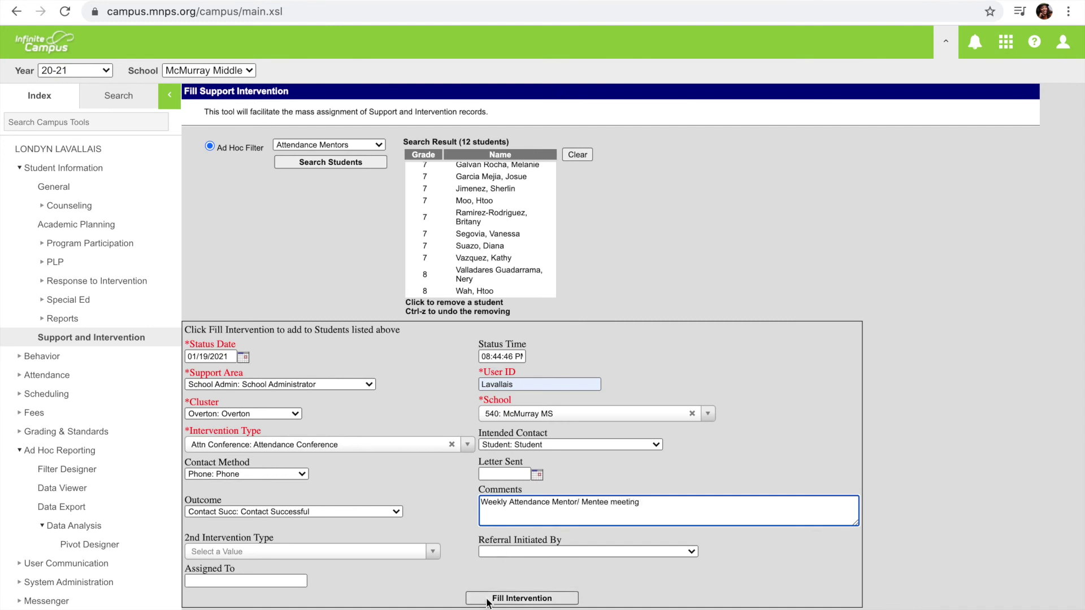